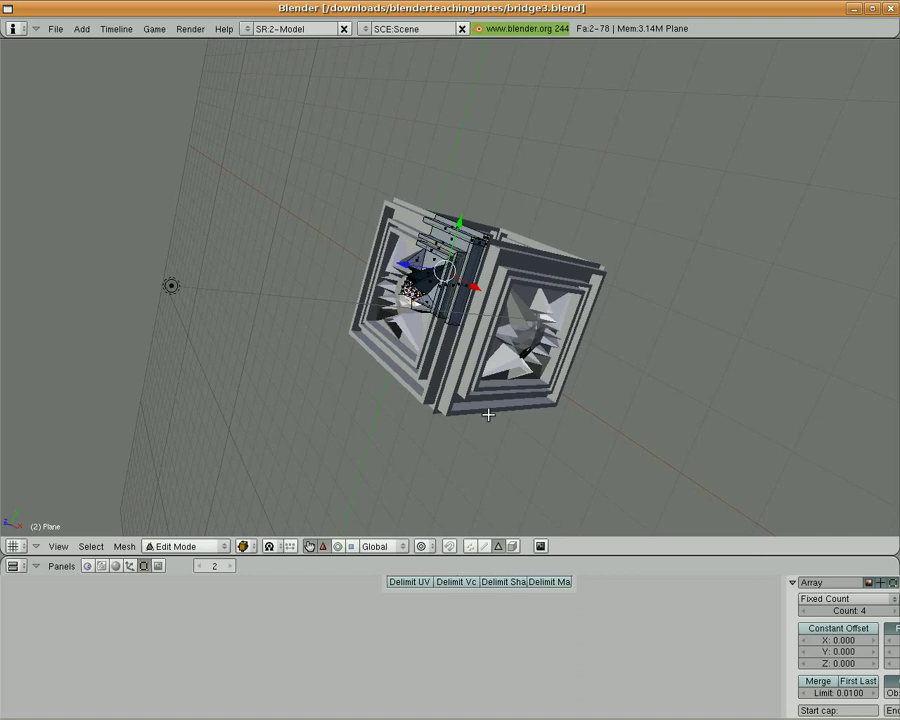
Examine the four-sided box mesh from several angles
middle_drag(322, 390, 476, 362)
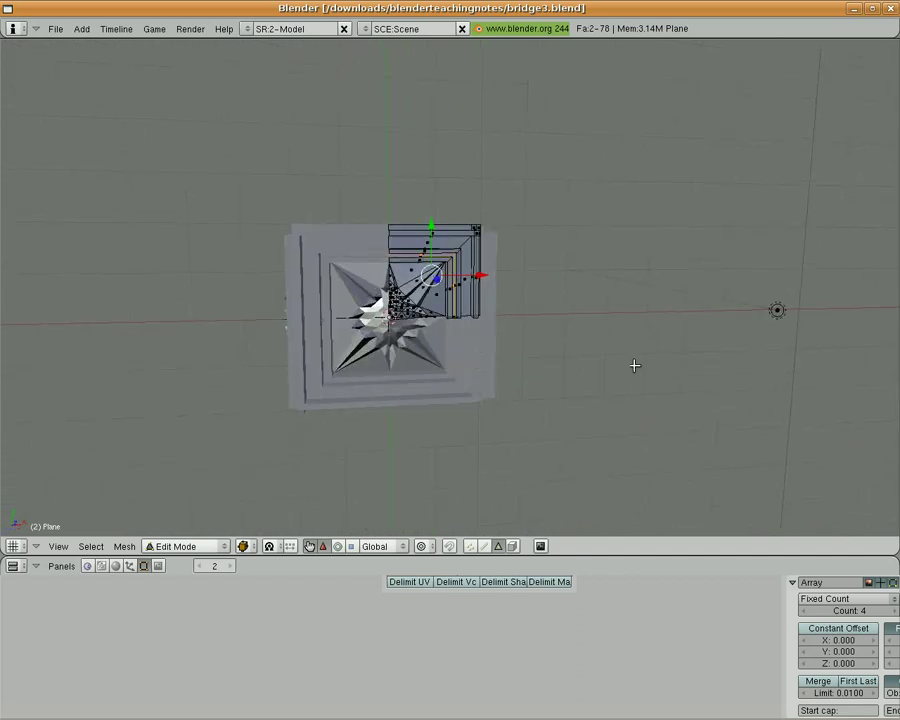
middle_drag(634, 366, 613, 372)
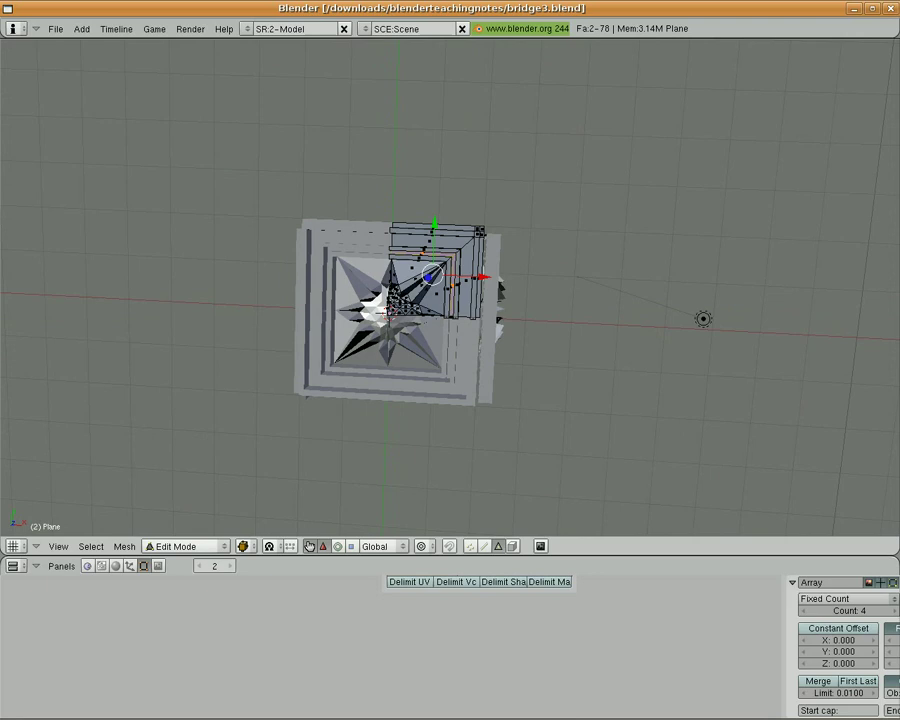
middle_drag(133, 247, 142, 291)
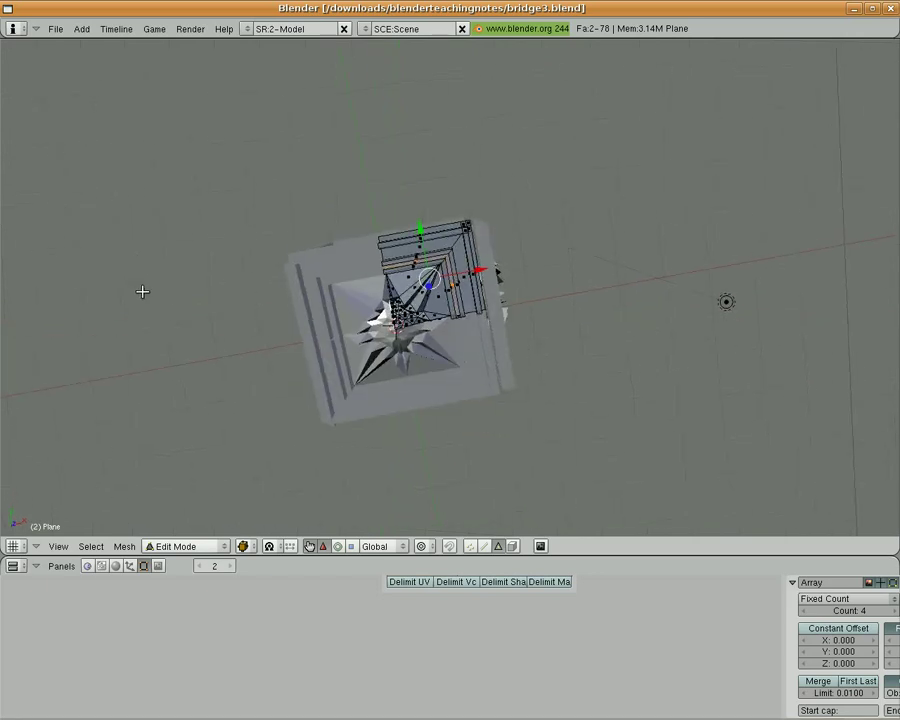
middle_drag(540, 251, 542, 351)
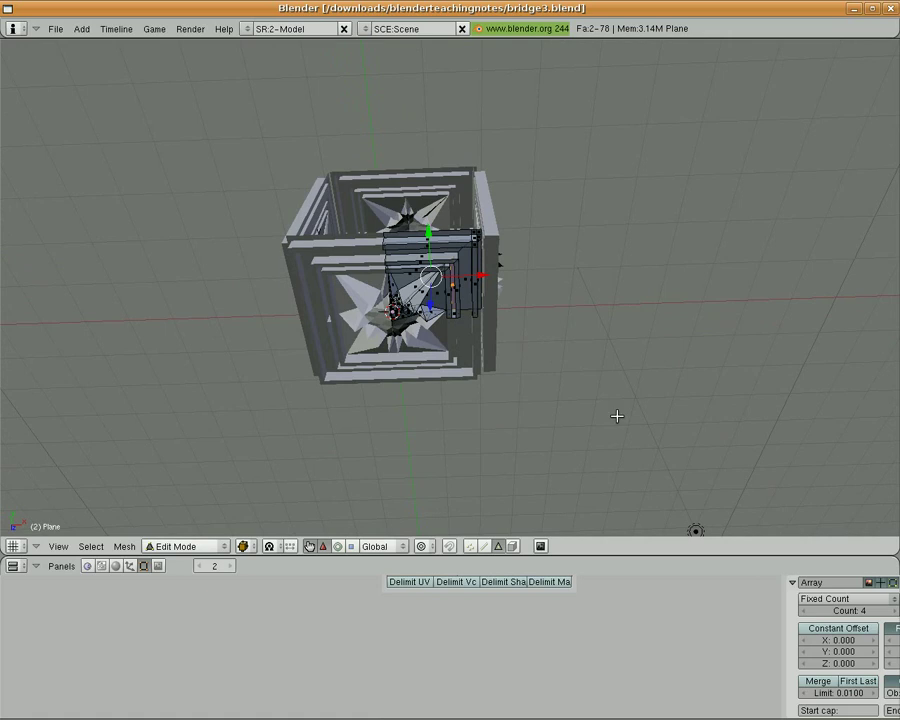
middle_drag(617, 416, 617, 374)
middle_drag(534, 405, 540, 396)
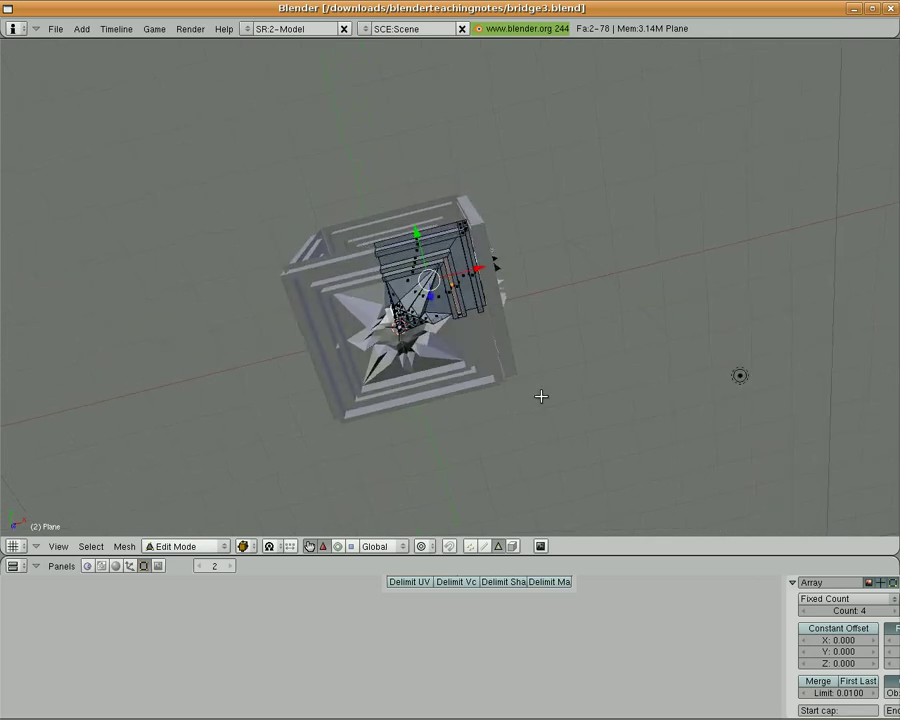
Return the box to Object Mode and examine its Mirror and Array modifier settings
click(183, 546)
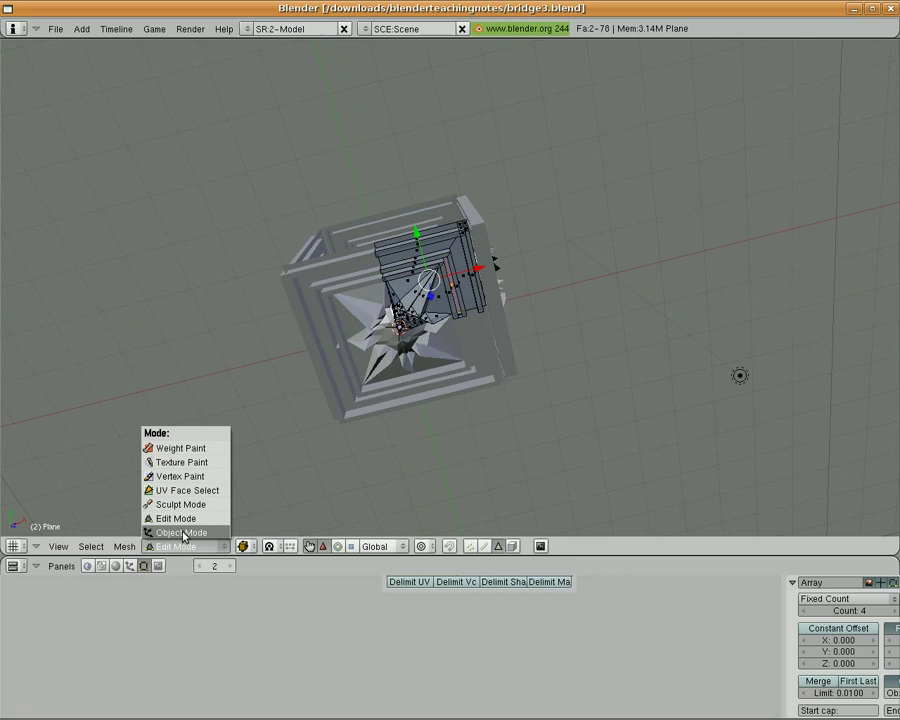
click(183, 532)
middle_drag(636, 445, 643, 416)
mouse_move(540, 715)
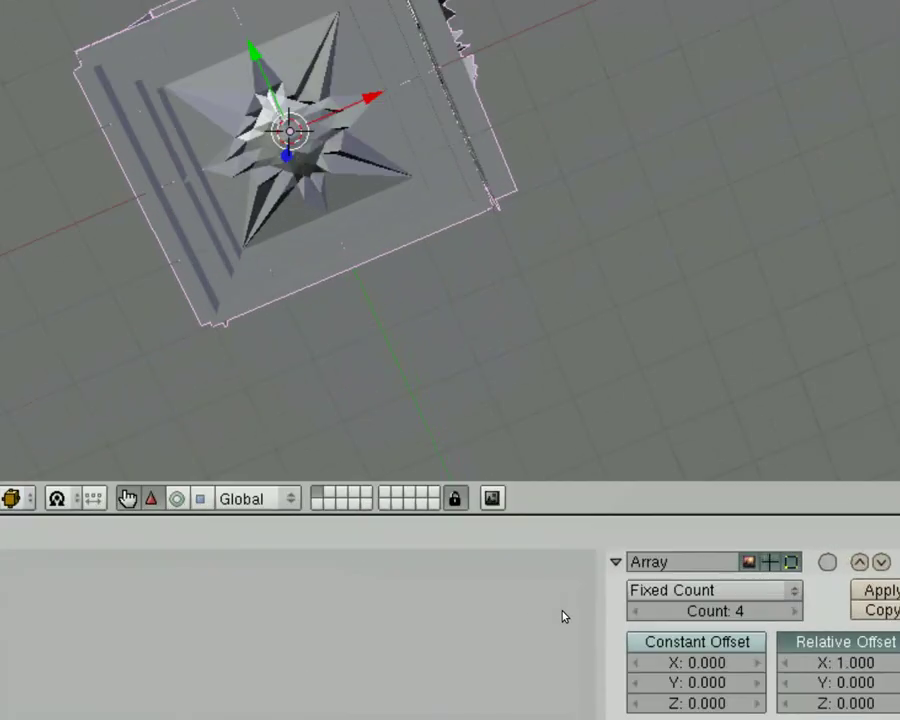
middle_drag(561, 610, 506, 715)
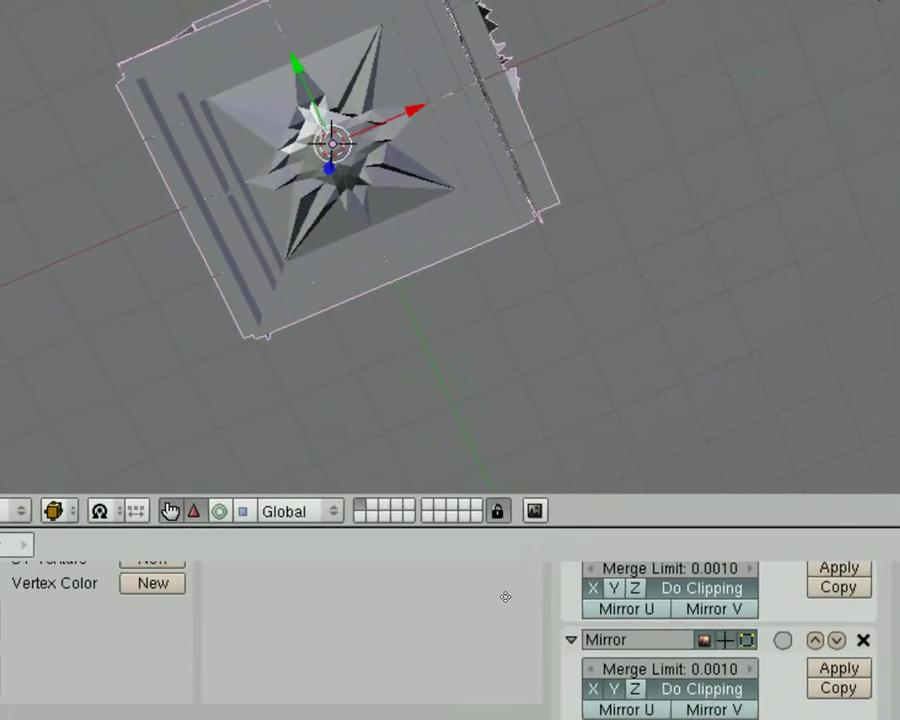
middle_drag(500, 596, 500, 706)
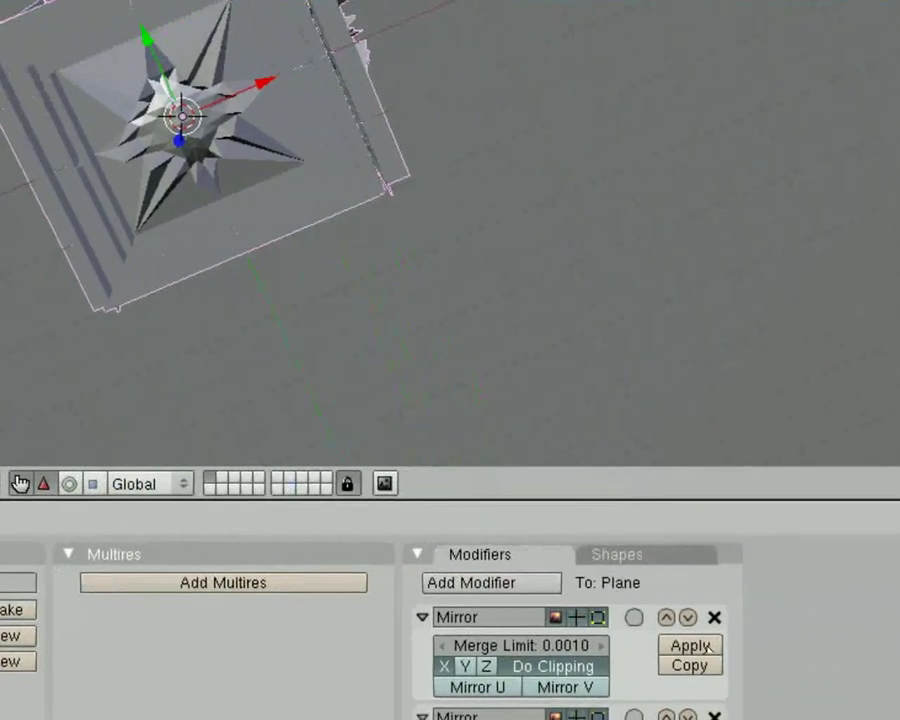
mouse_move(728, 714)
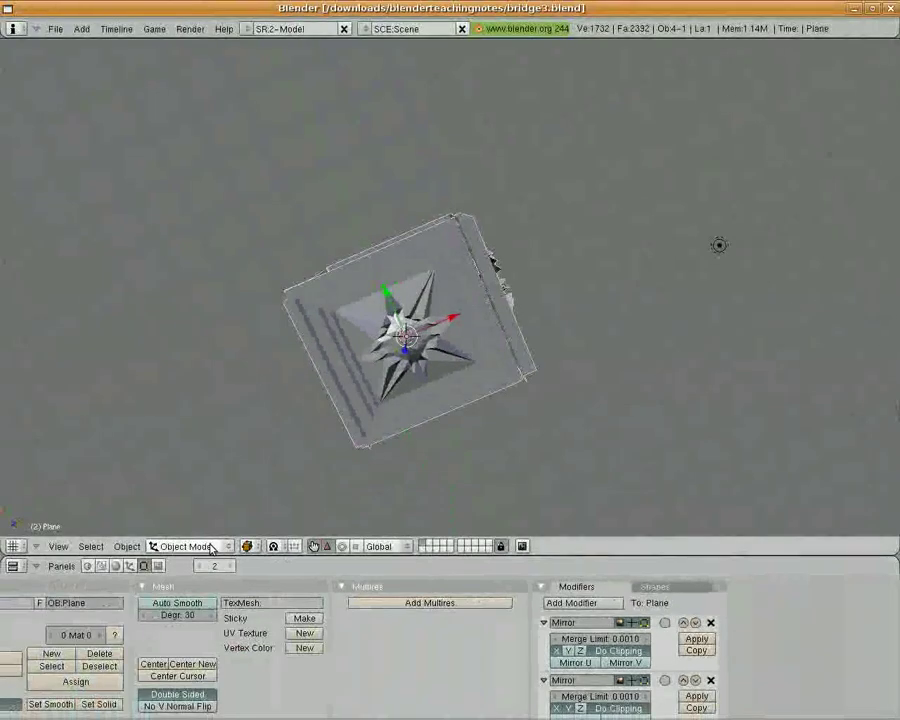
Examine which part of the box is editable in Edit Mode by toggling the selection of all faces, ending with none selected
click(207, 546)
click(200, 517)
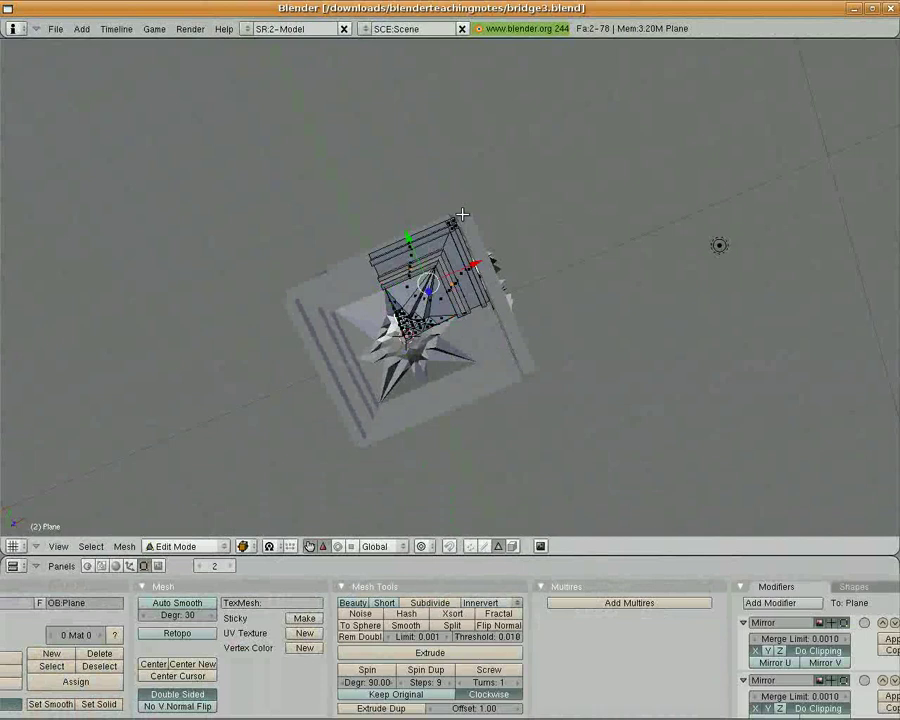
key(a)
key(a)
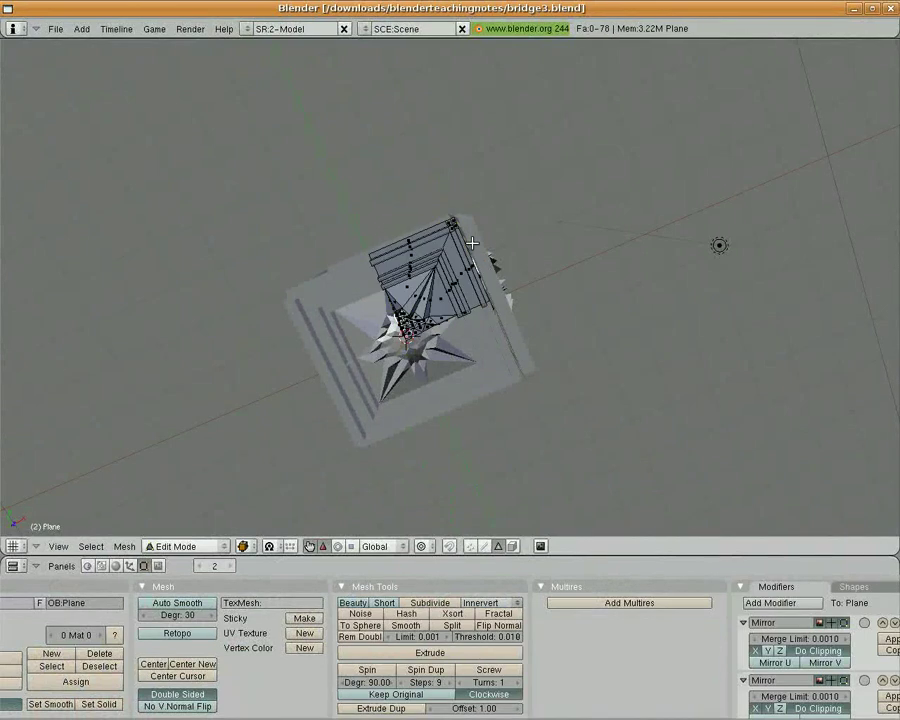
key(a)
key(a)
key(a)
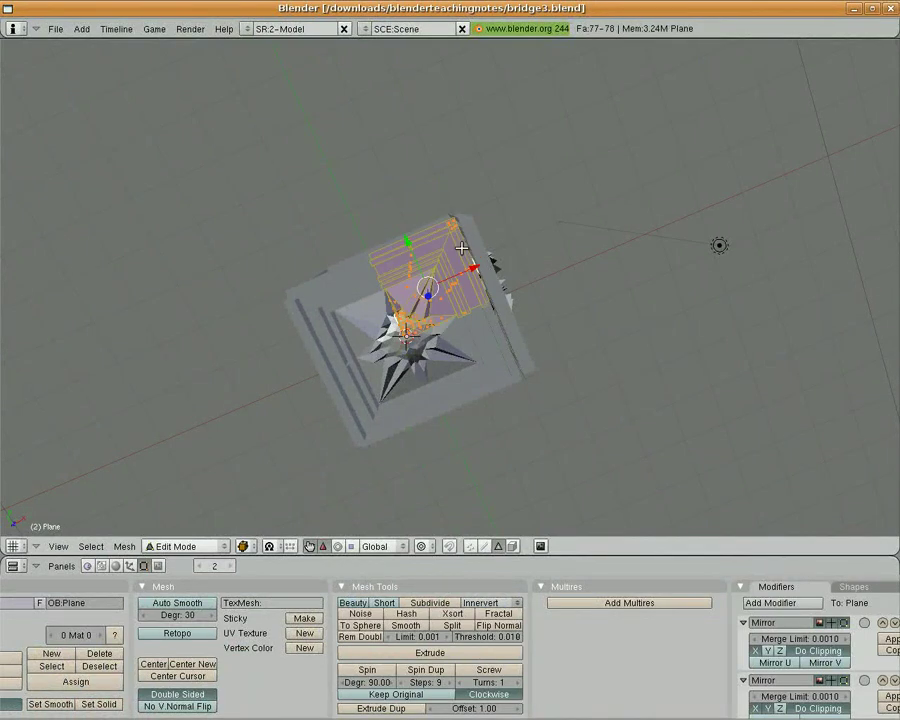
key(a)
key(a)
key(a)
key(a)
key(a)
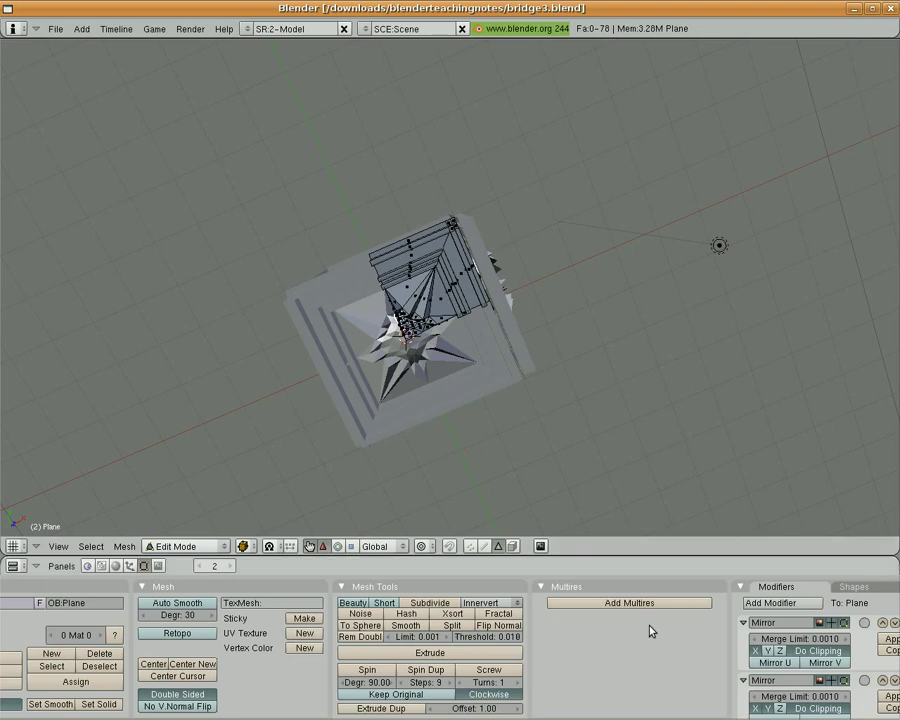
Apply both Mirror modifiers and the Array modifier to the box in Object Mode
click(182, 546)
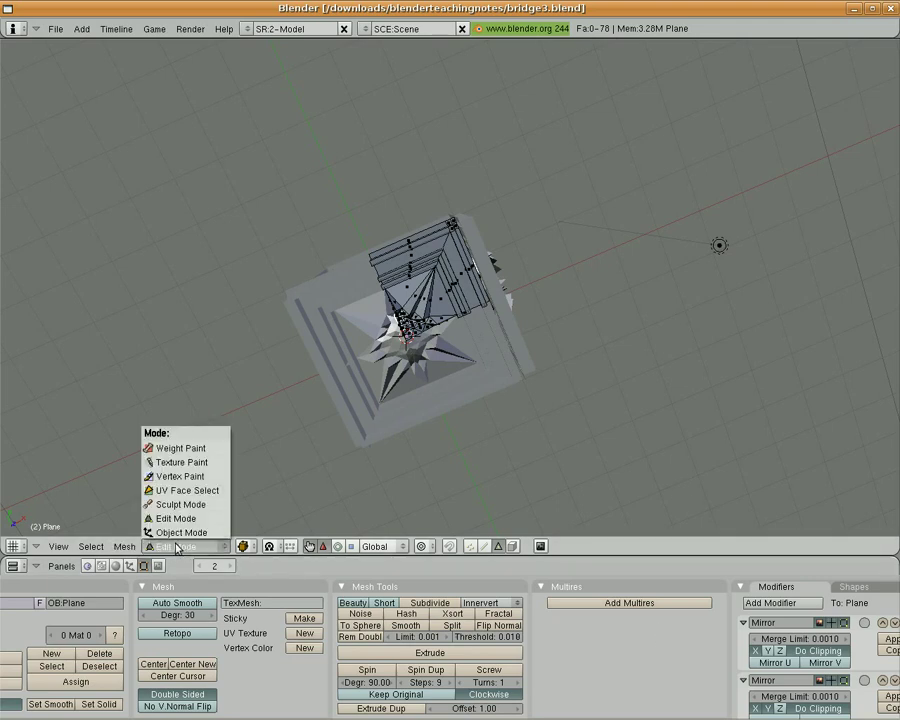
click(182, 529)
middle_drag(810, 658, 603, 677)
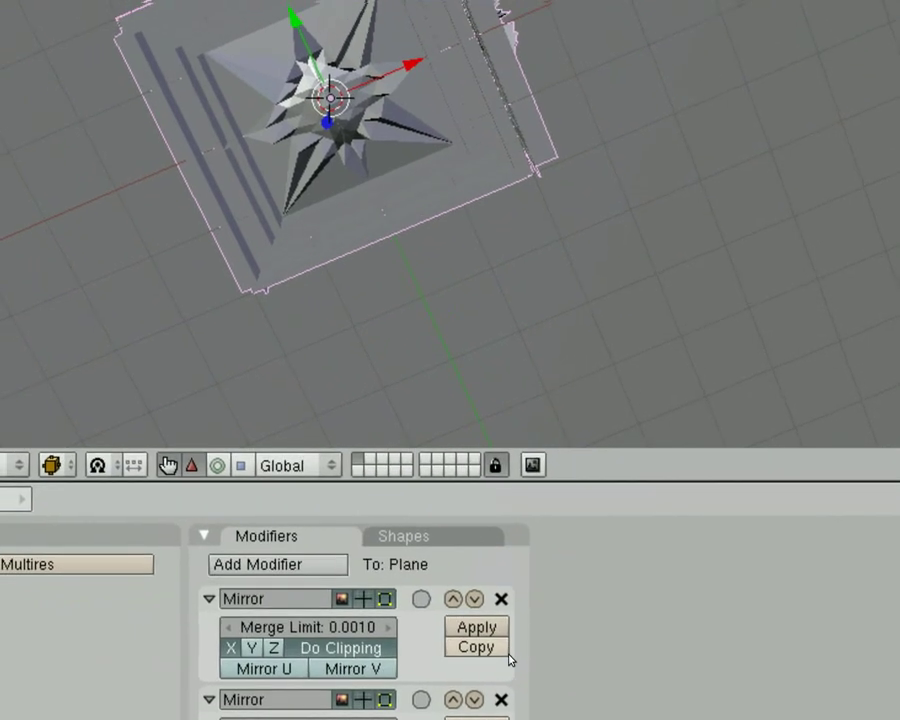
click(484, 638)
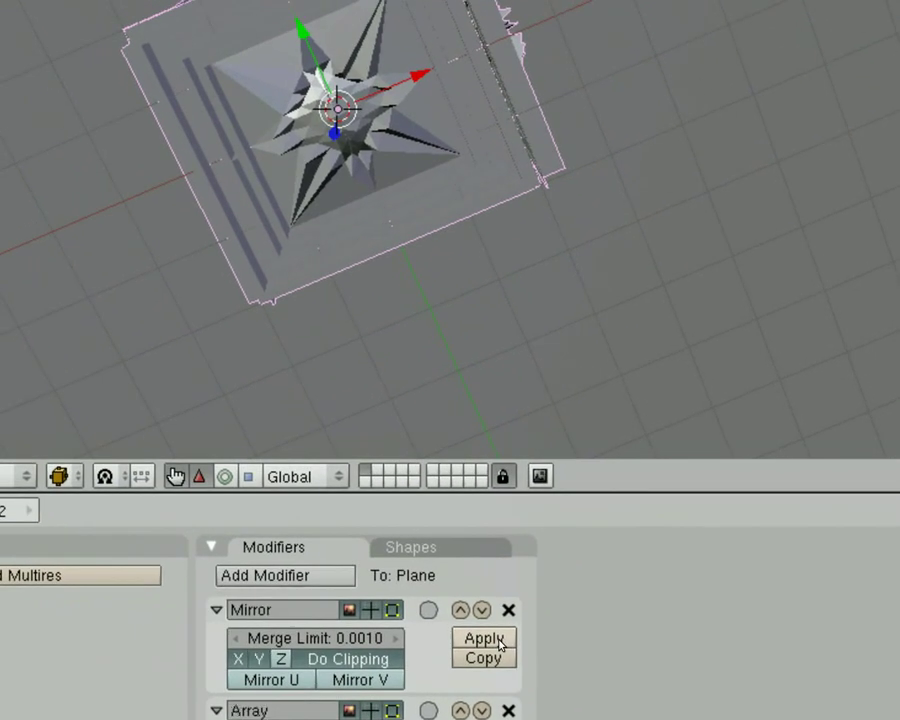
click(484, 638)
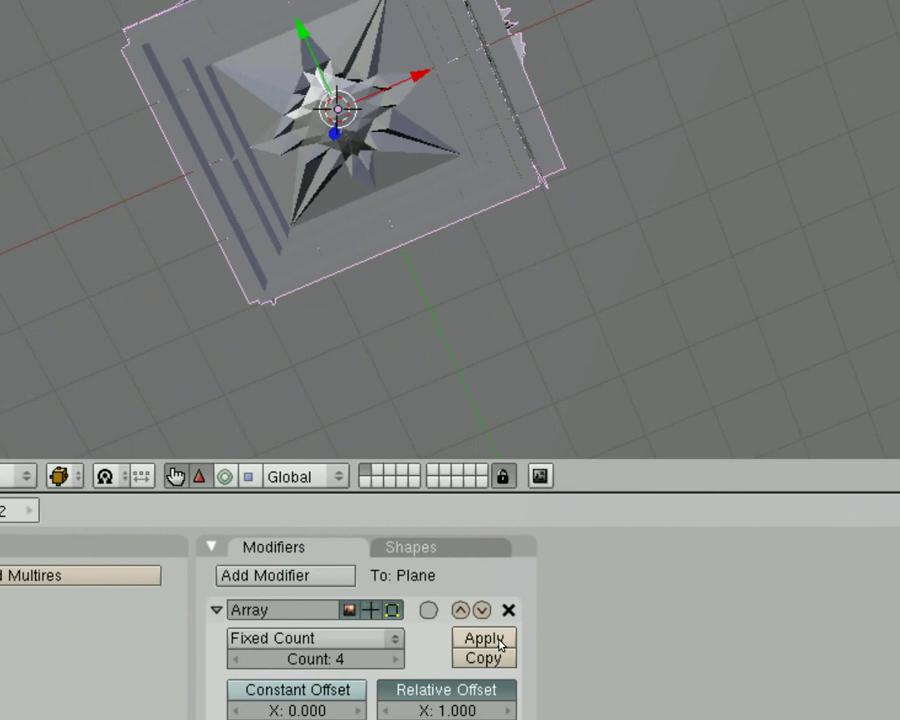
click(499, 643)
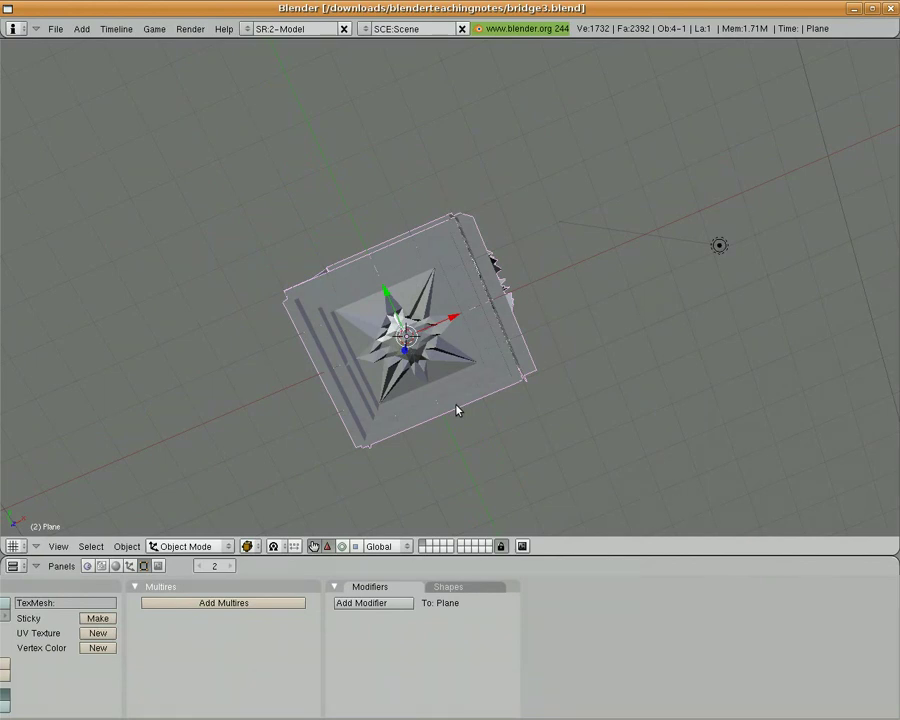
Put the box back into Edit Mode and set the mesh selection to edges
click(212, 546)
click(192, 520)
middle_drag(222, 417, 293, 350)
middle_drag(538, 345, 375, 438)
middle_drag(317, 422, 352, 428)
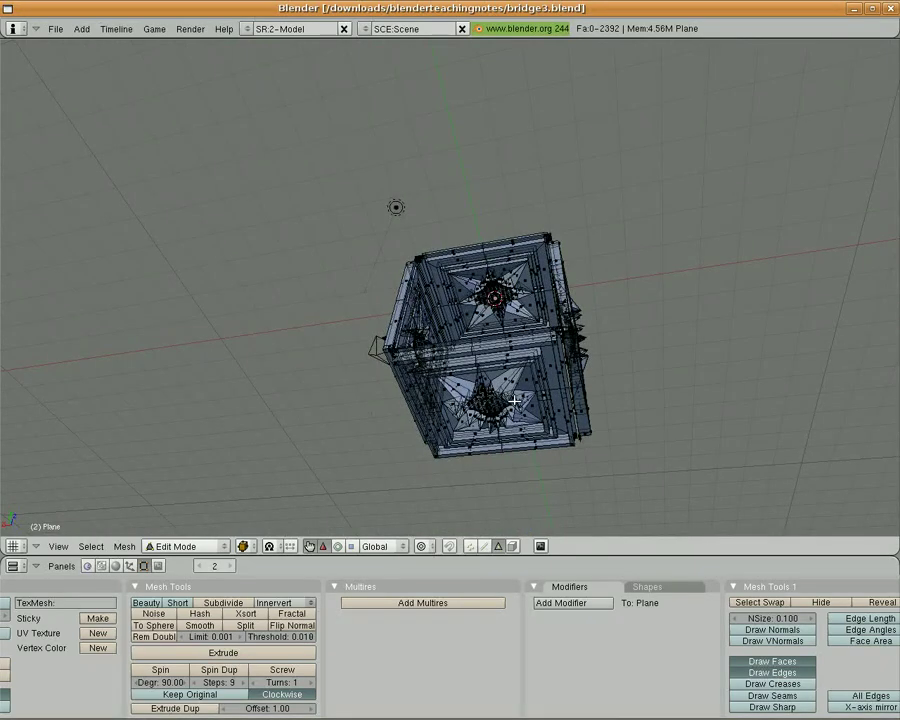
scroll(510, 371, up, 3)
middle_drag(510, 371, 490, 220)
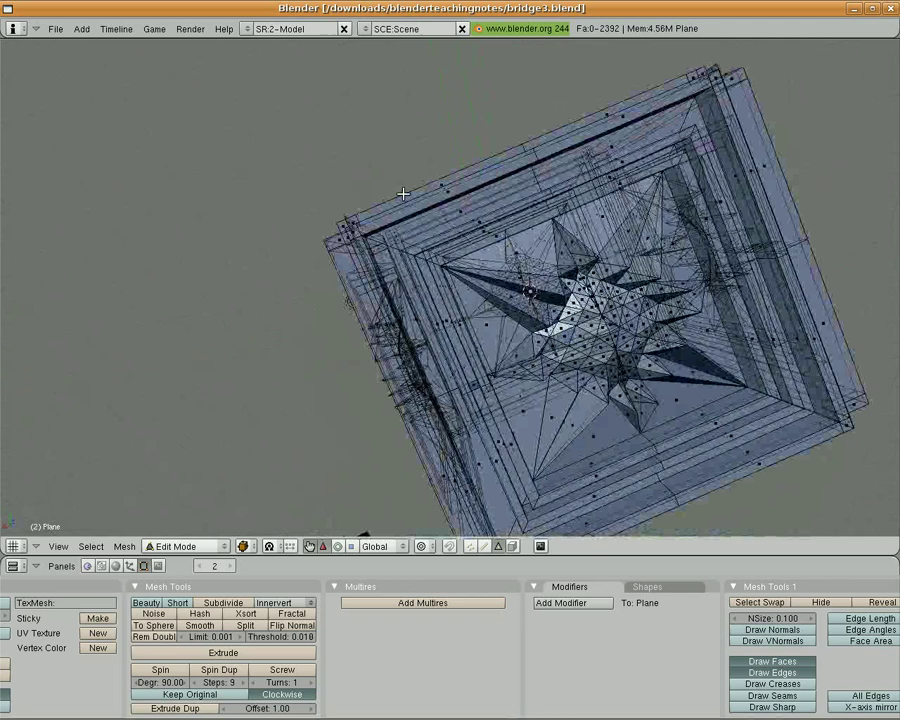
click(484, 547)
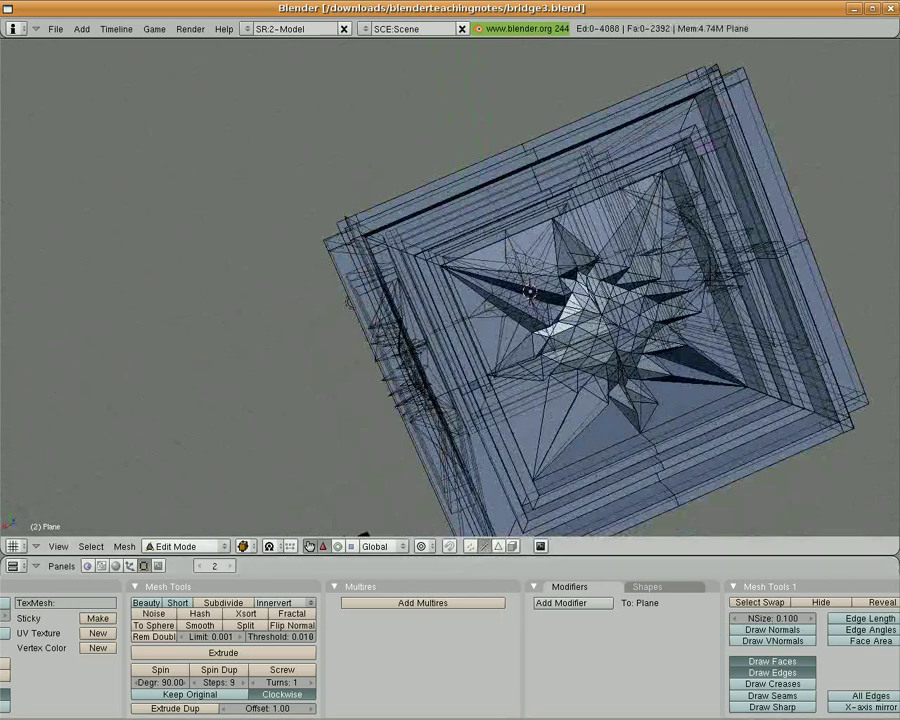
Select the outer edges along the upper rim of one side panel, up to the corner with the neighbouring panel
right_click(412, 191)
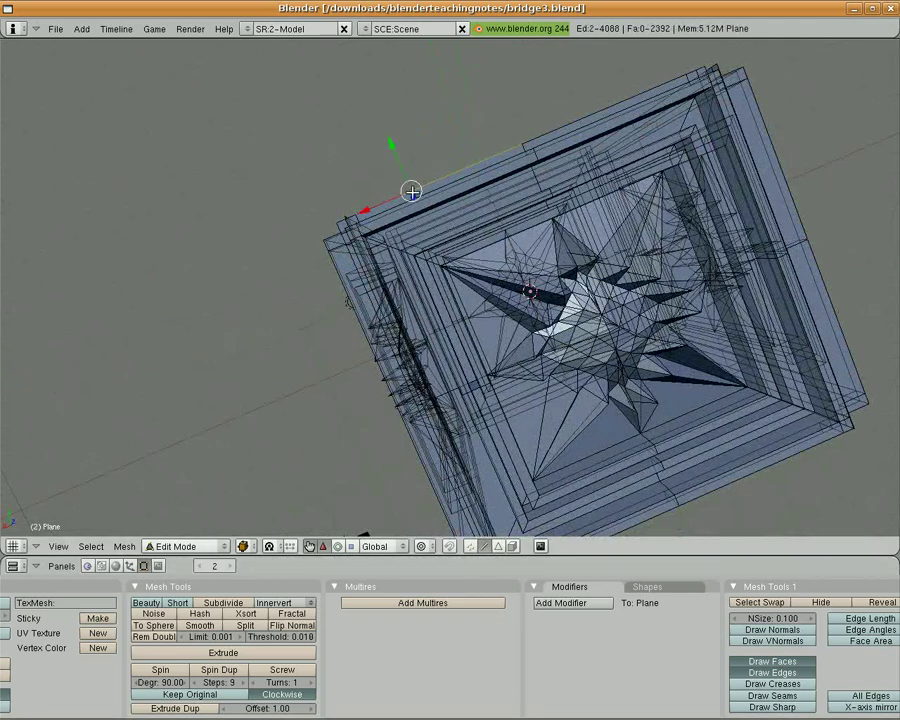
shift+right_click(563, 130)
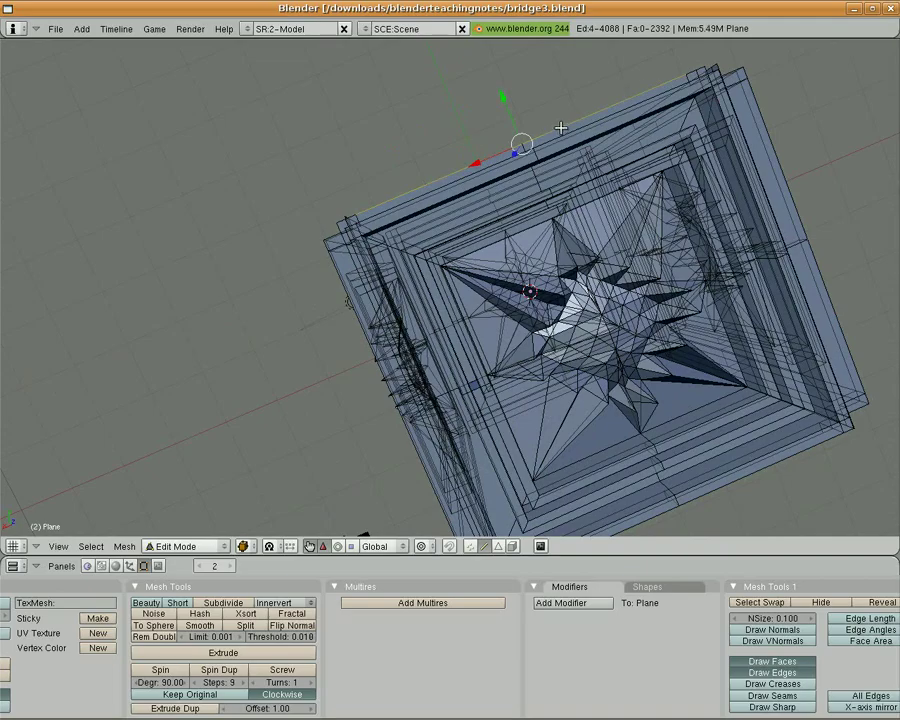
middle_drag(560, 128, 537, 168)
middle_drag(703, 225, 600, 244)
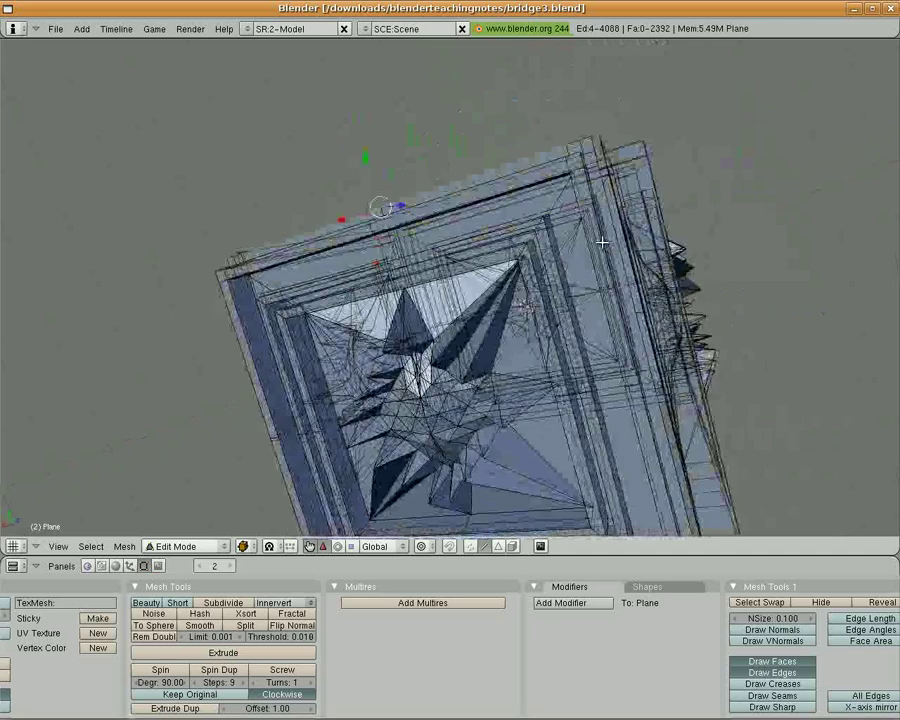
shift+right_click(572, 146)
shift+right_click(571, 147)
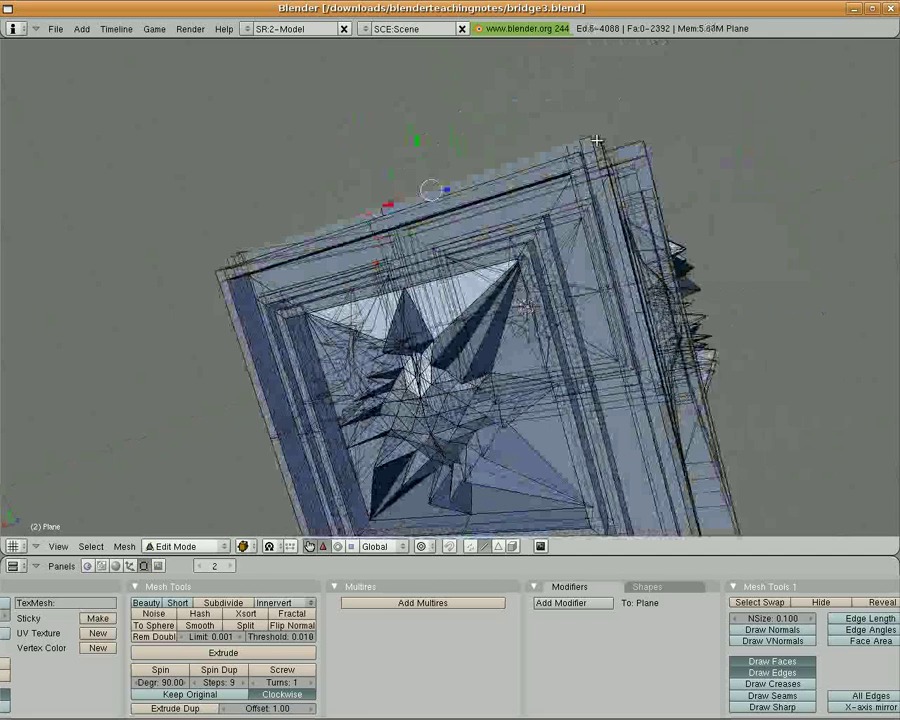
Extend the edge selection around the box's upper corner and deselect the stray edges below the rim
middle_drag(585, 138, 535, 300)
shift+right_click(492, 284)
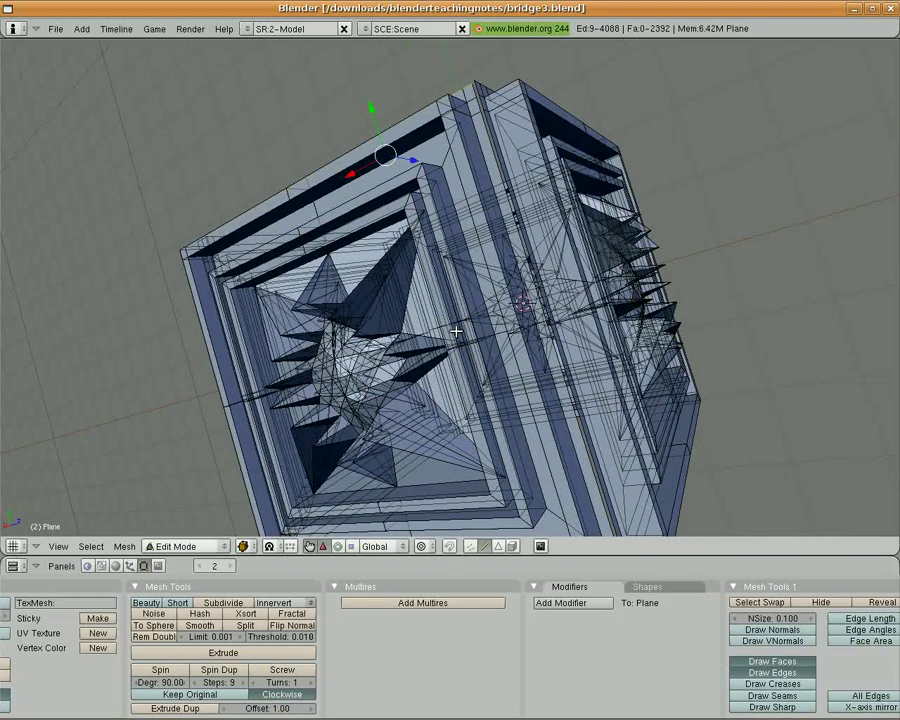
shift+right_click(466, 300)
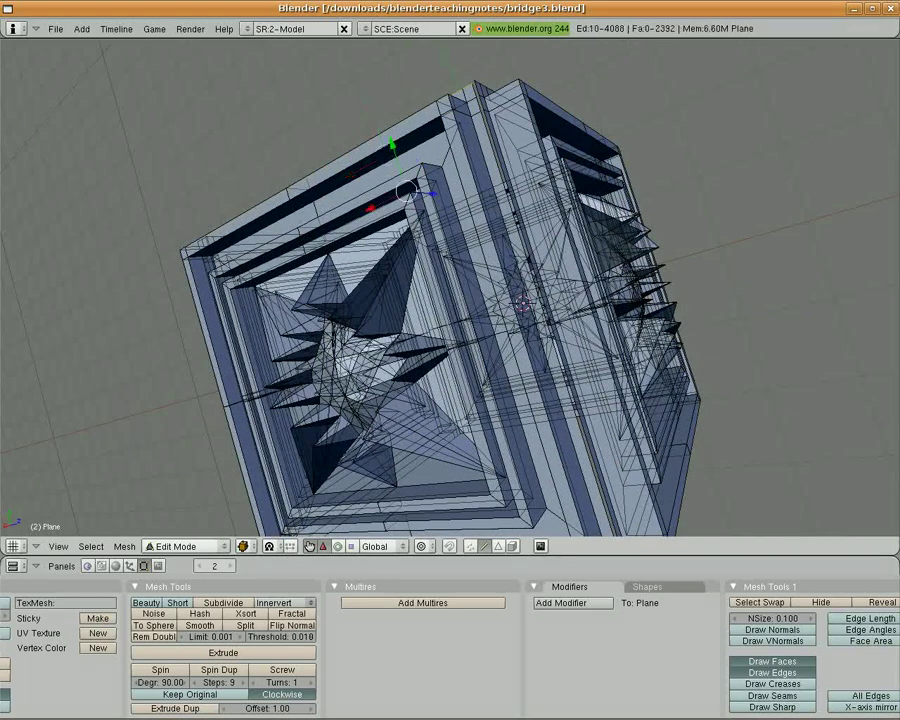
middle_drag(363, 227, 531, 300)
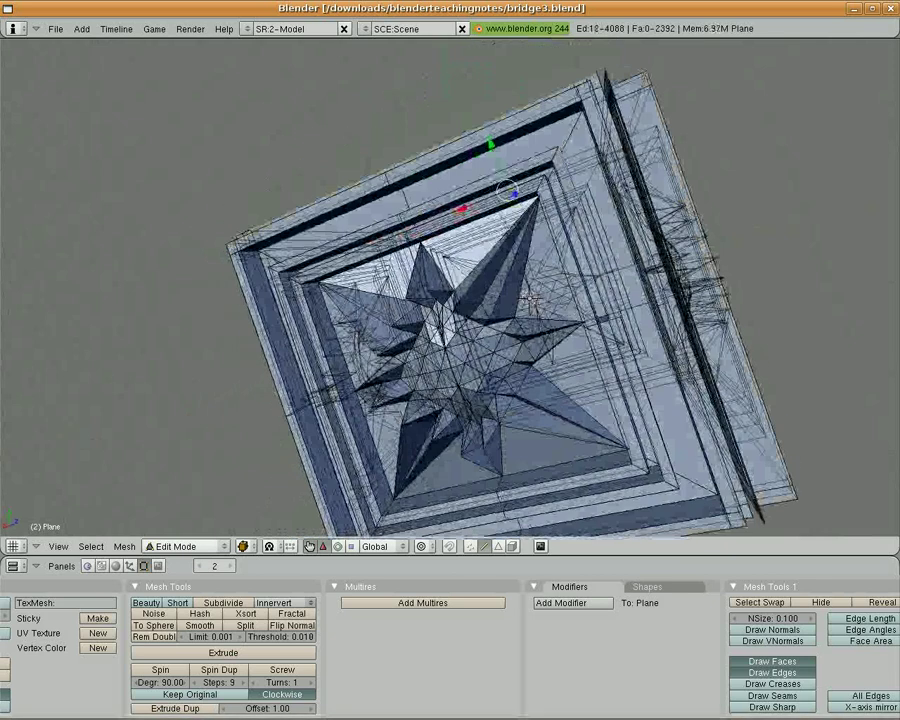
scroll(586, 348, up, 5)
scroll(586, 350, down, 7)
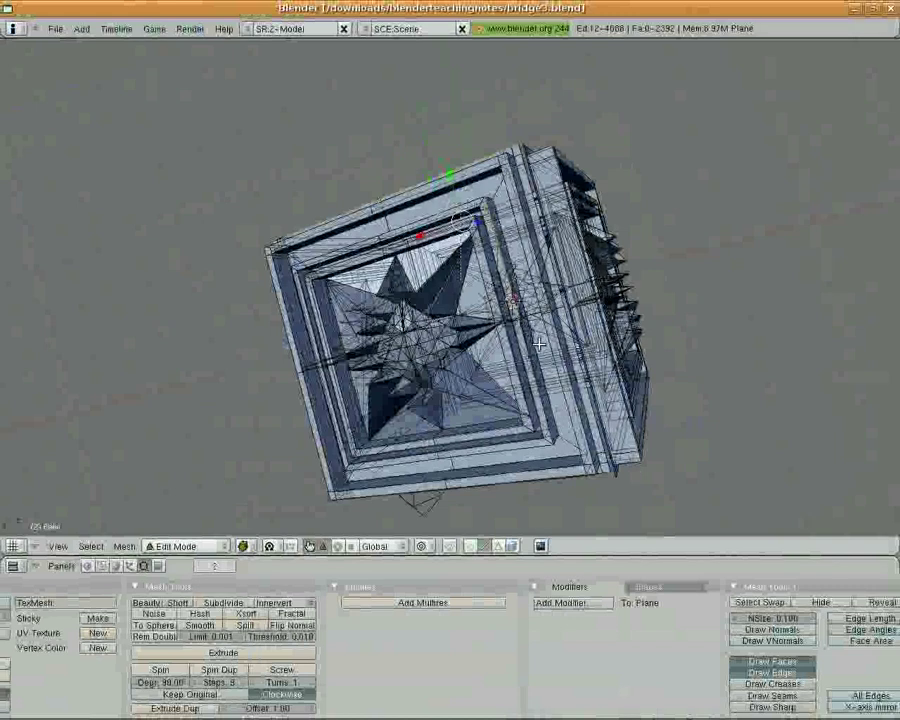
shift+right_click(539, 344)
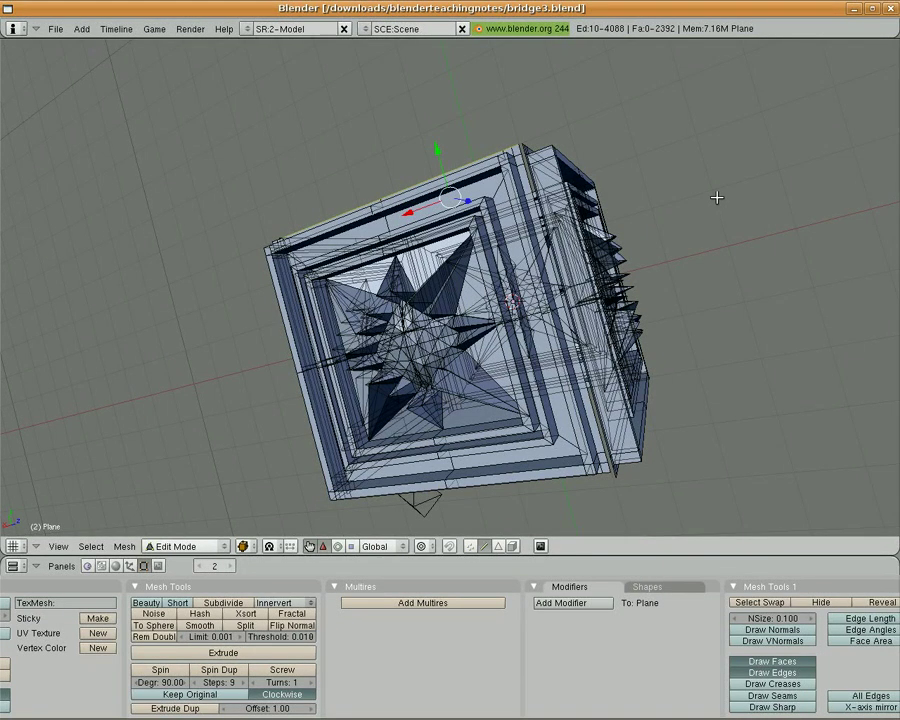
Extend the edge selection along the upper rim of the next side panel, towards its far corner
middle_drag(697, 199, 336, 227)
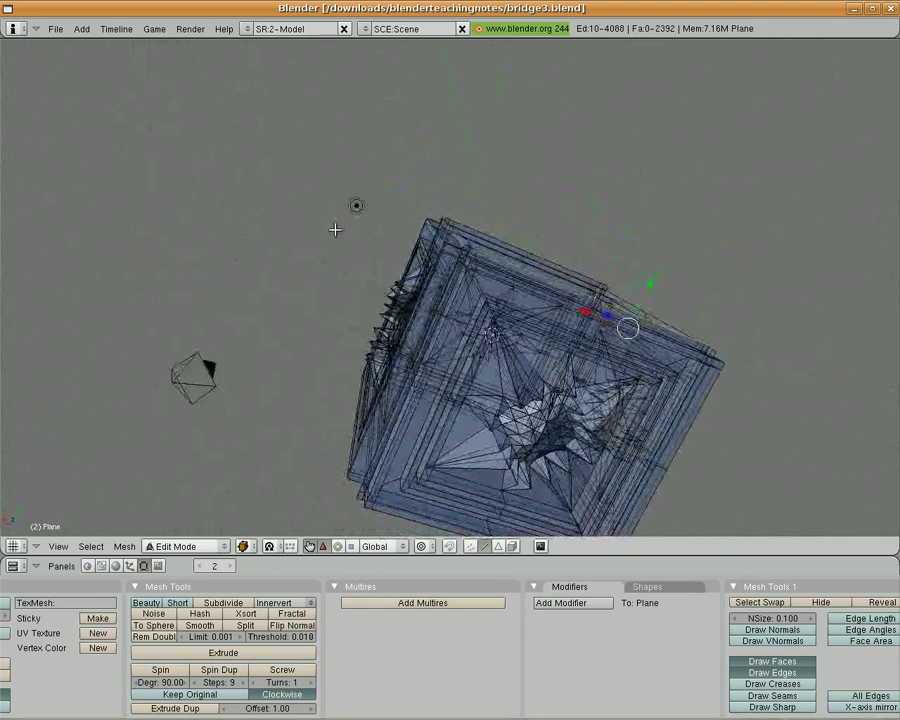
shift+right_click(474, 257)
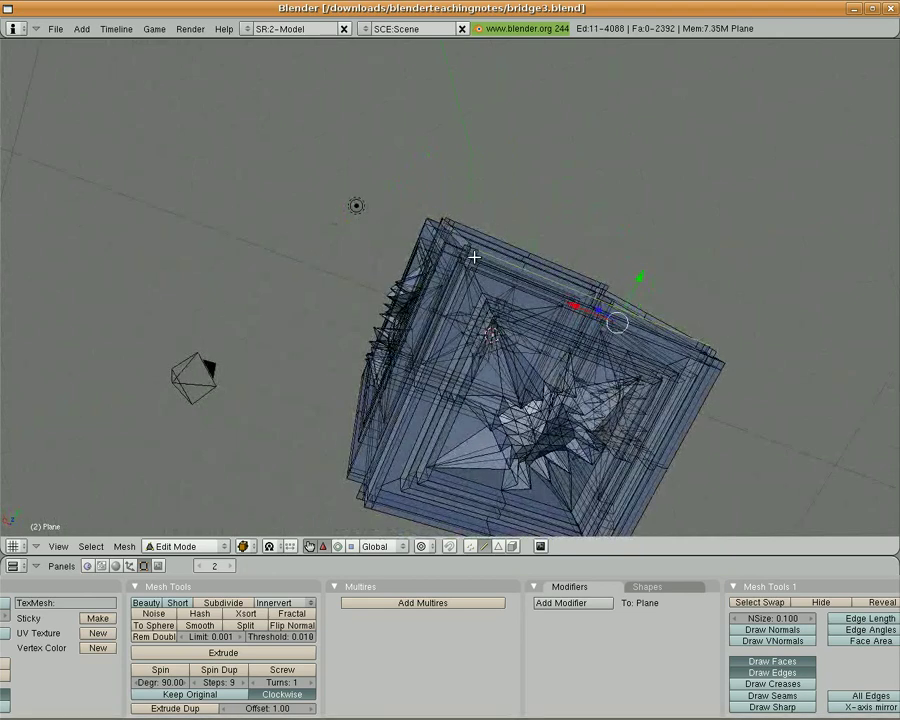
shift+right_click(467, 250)
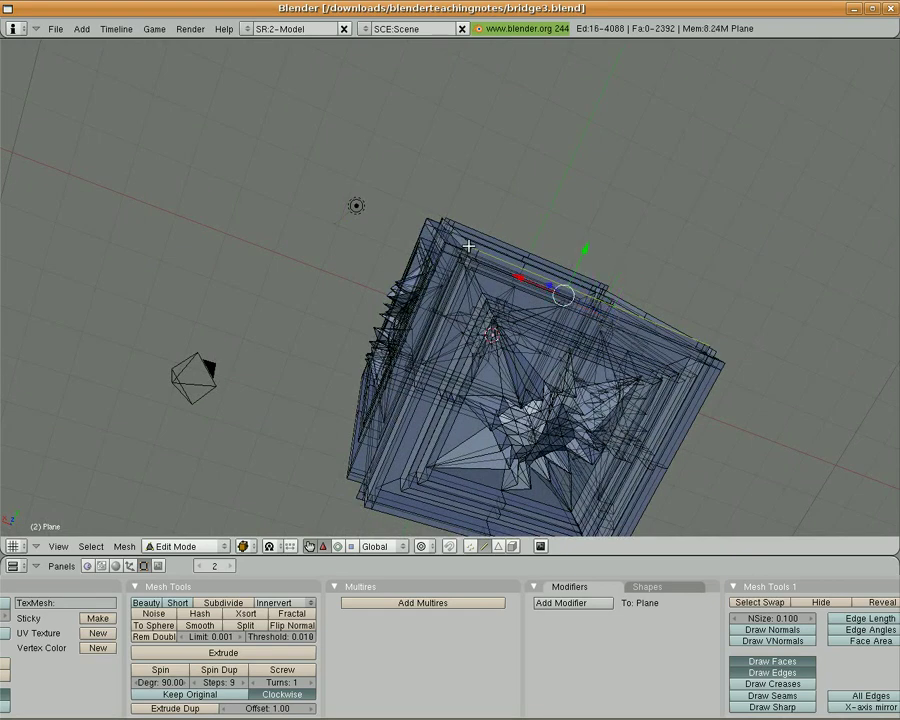
middle_drag(487, 268, 526, 273)
shift+right_click(539, 227)
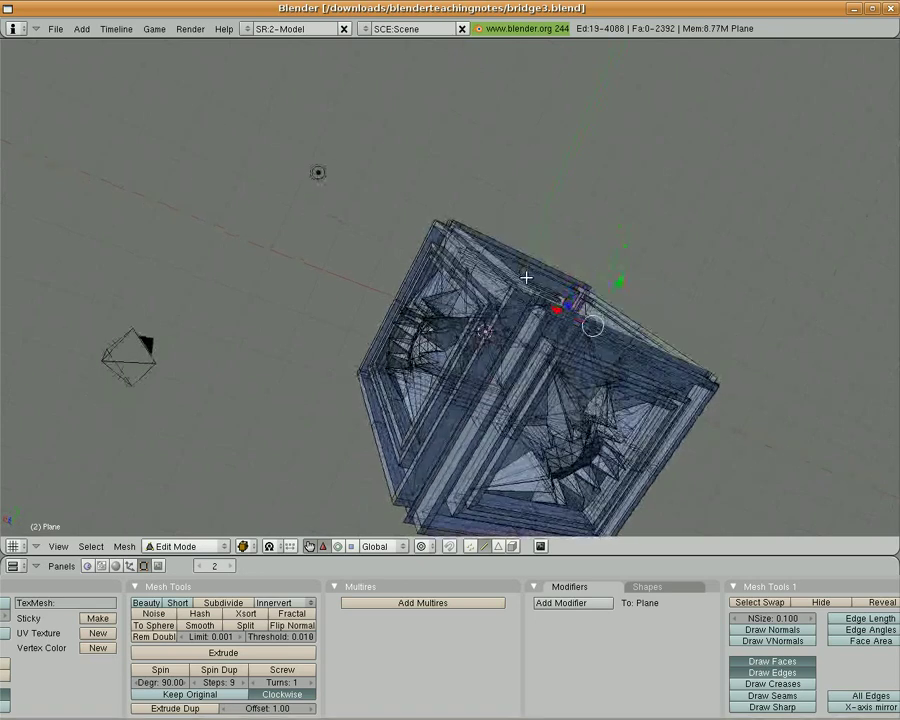
Remove the stray edges beside the corner between the two side panels from the selection, keeping the outer rim edges
middle_drag(422, 281, 476, 322)
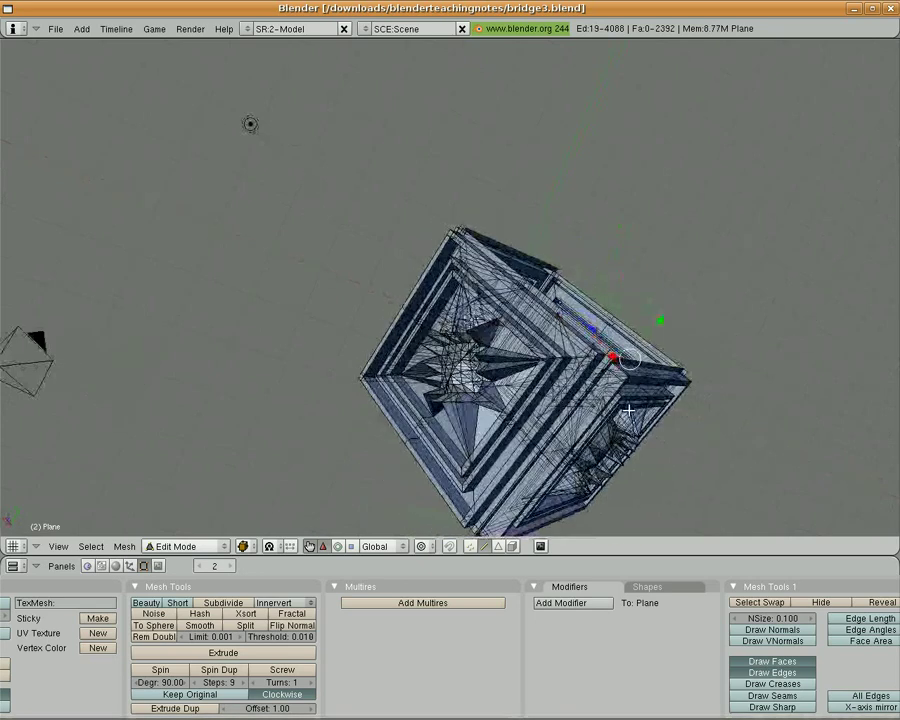
scroll(625, 407, up, 3)
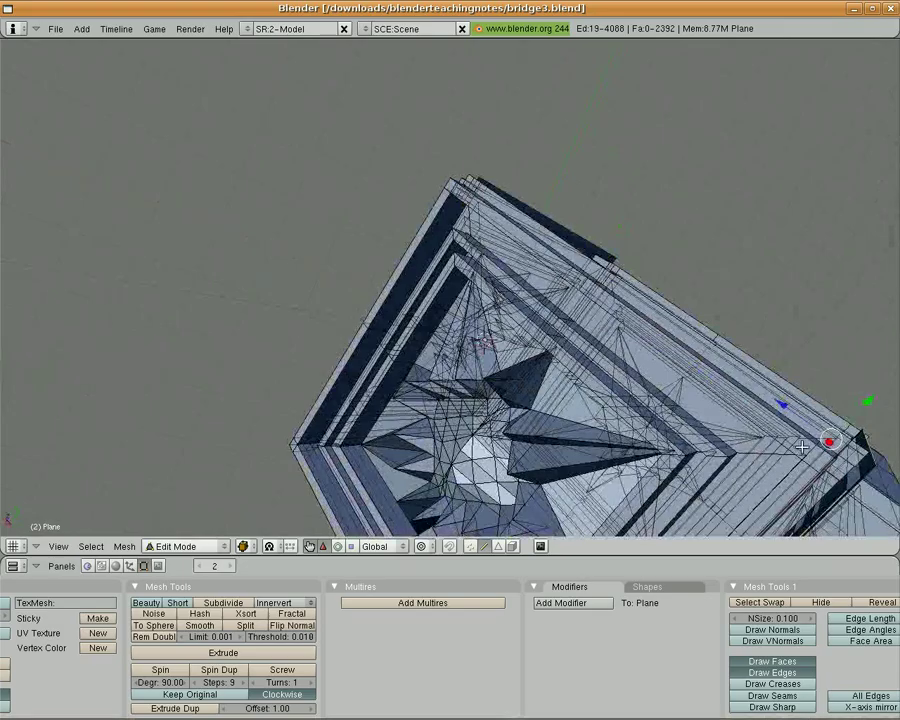
shift+middle_drag(798, 443, 658, 369)
scroll(600, 414, up, 3)
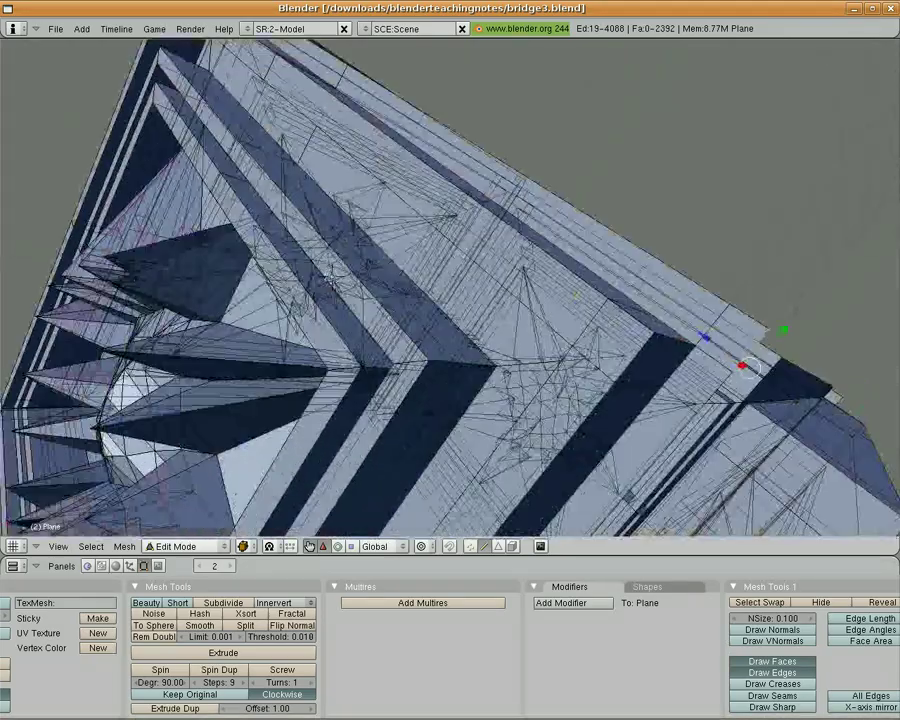
mouse_move(590, 345)
middle_down()
mouse_move(597, 371)
mouse_move(570, 338)
mouse_move(585, 361)
mouse_move(583, 352)
middle_up()
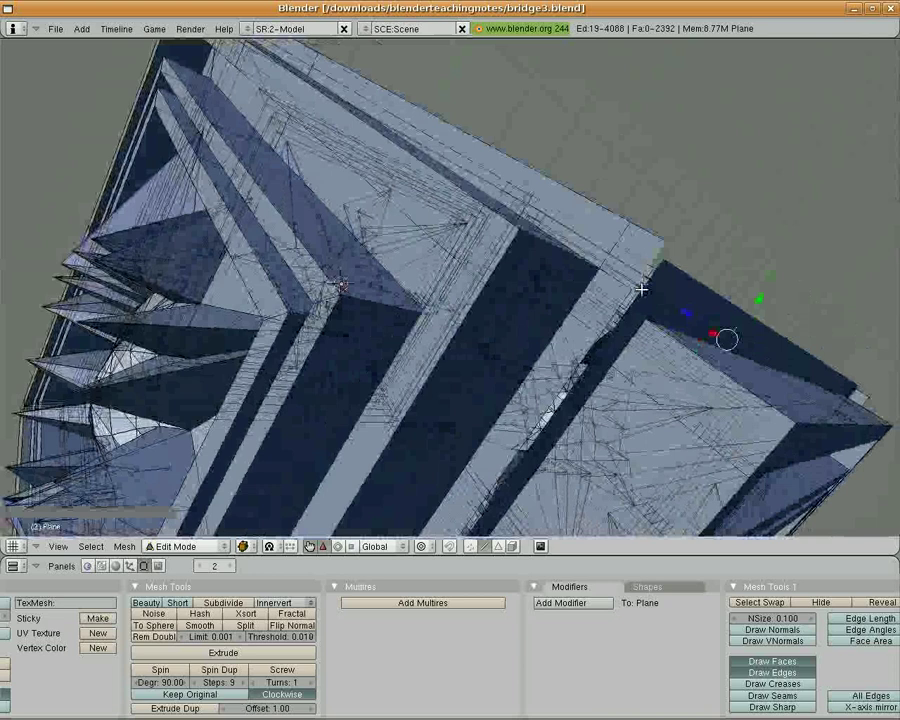
key(ctrl+z)
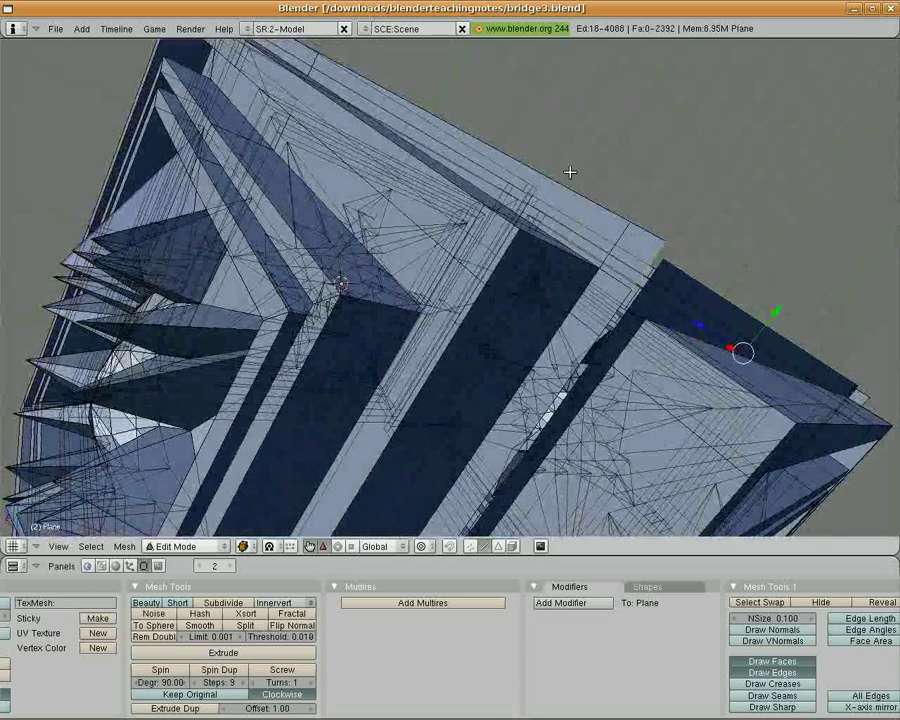
shift+right_click(579, 258)
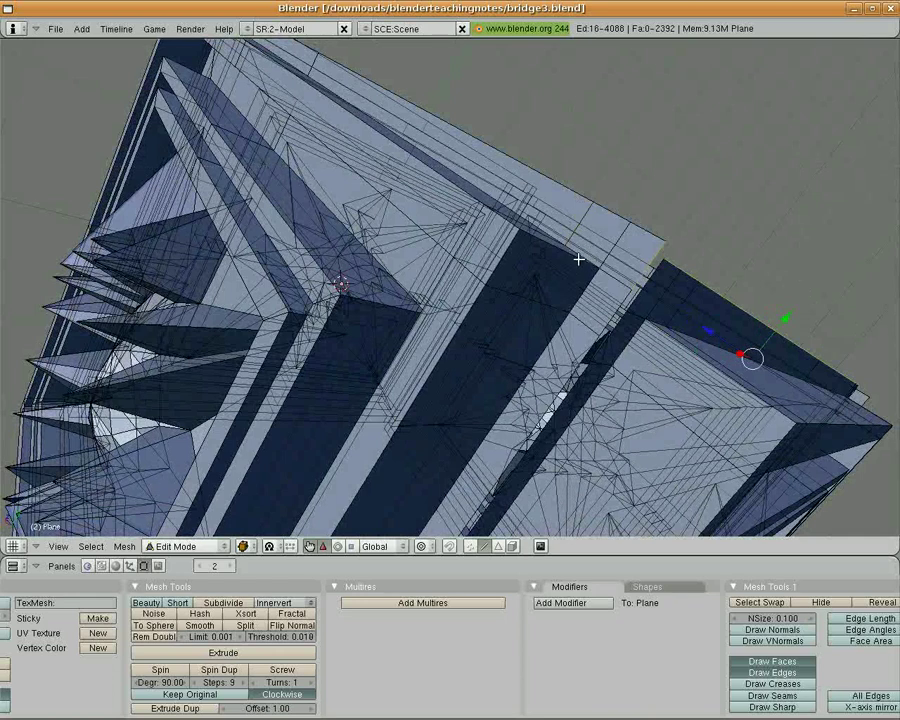
shift+right_click(646, 274)
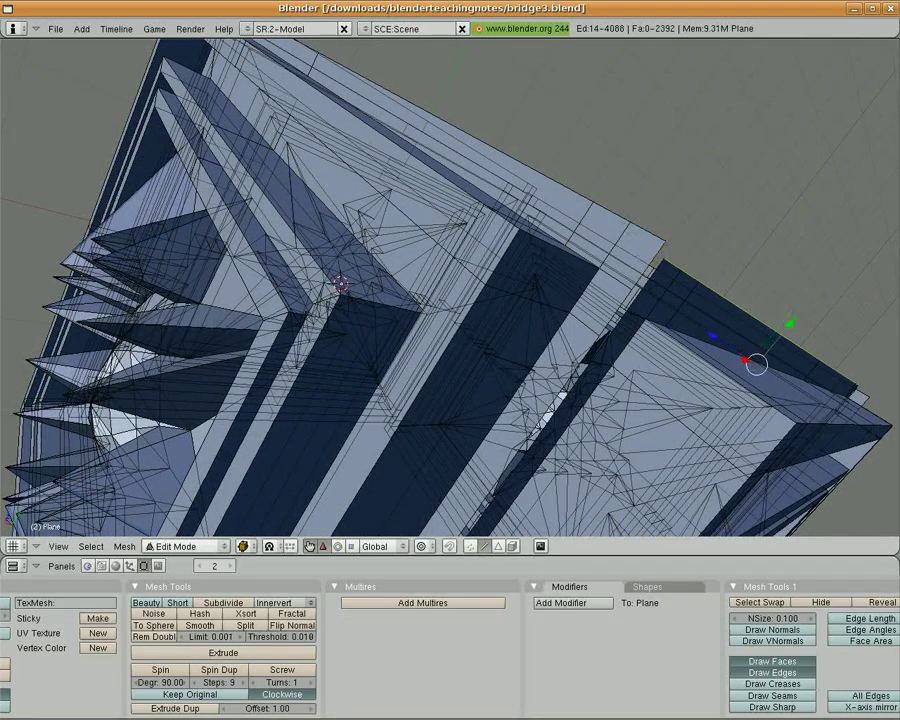
Add the short edges around the box's next upper corner to the rim selection
middle_drag(551, 268, 519, 300)
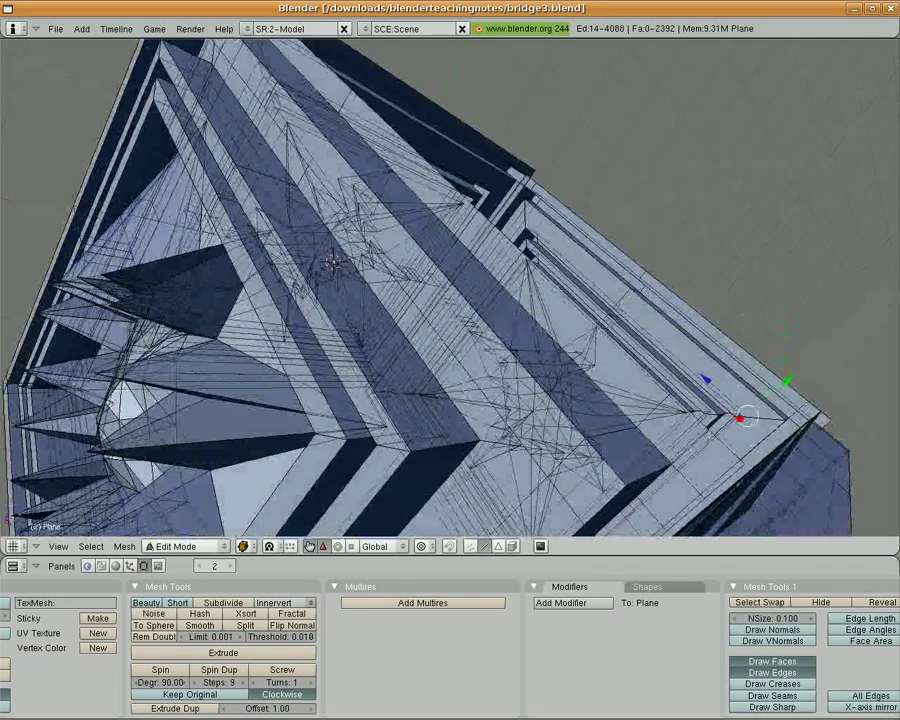
key(KP_5)
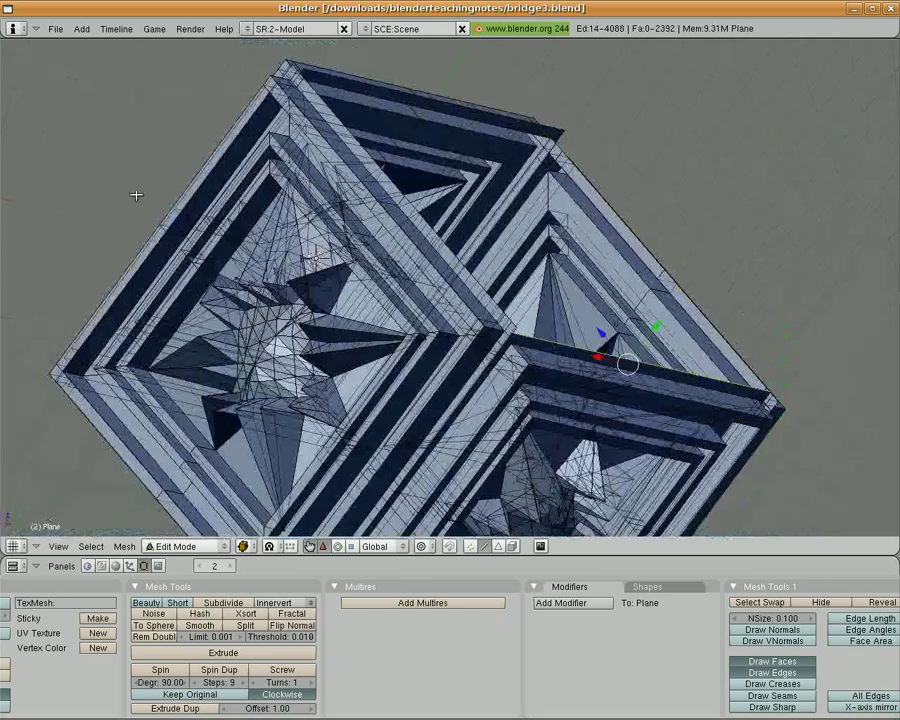
middle_drag(136, 195, 420, 330)
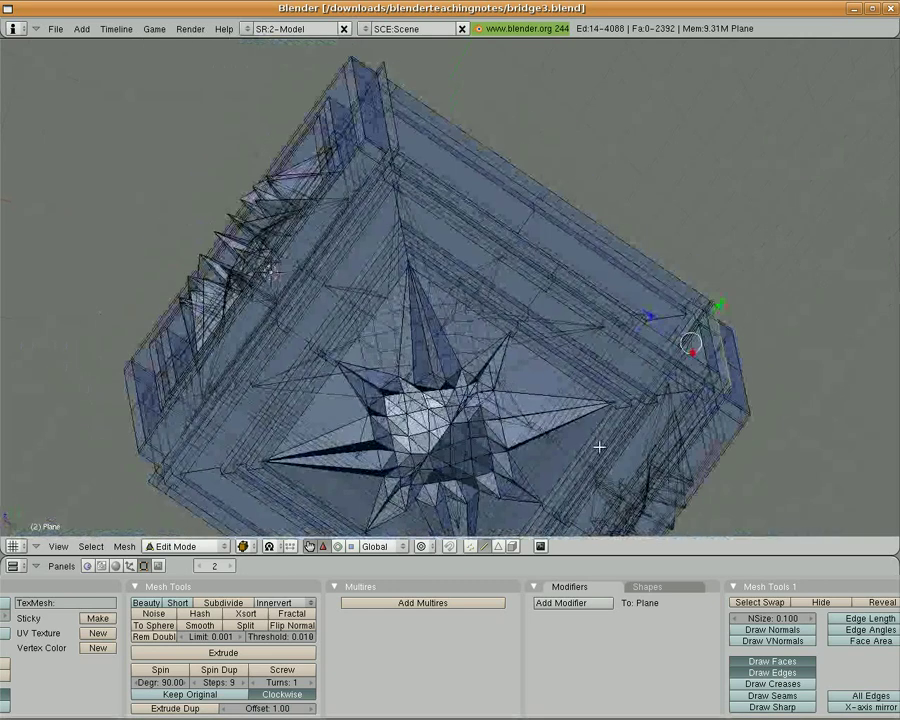
middle_drag(783, 442, 516, 380)
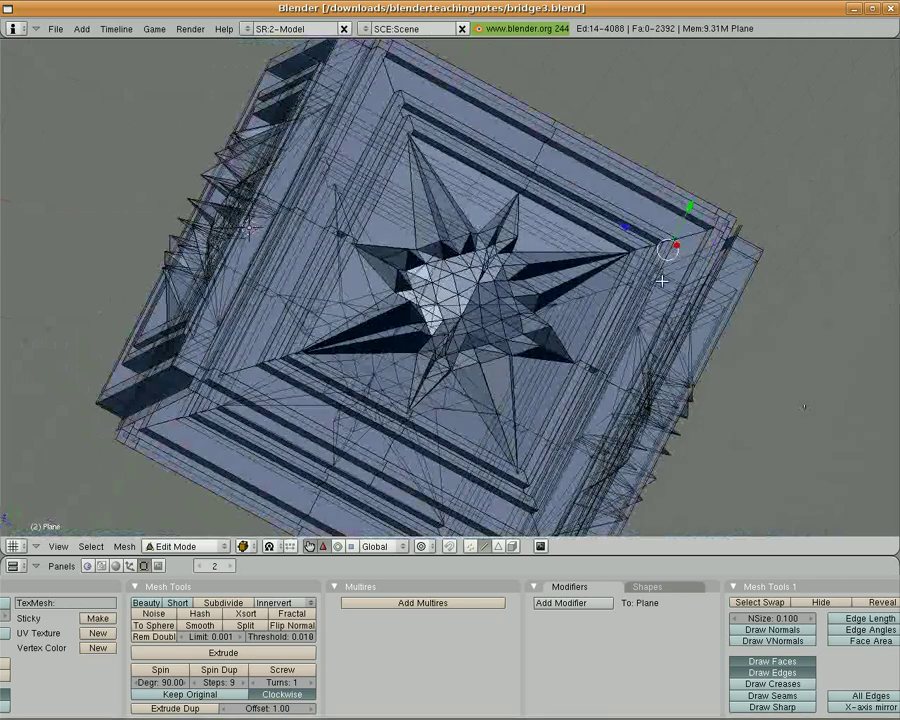
shift+right_click(721, 210)
shift+right_click(720, 213)
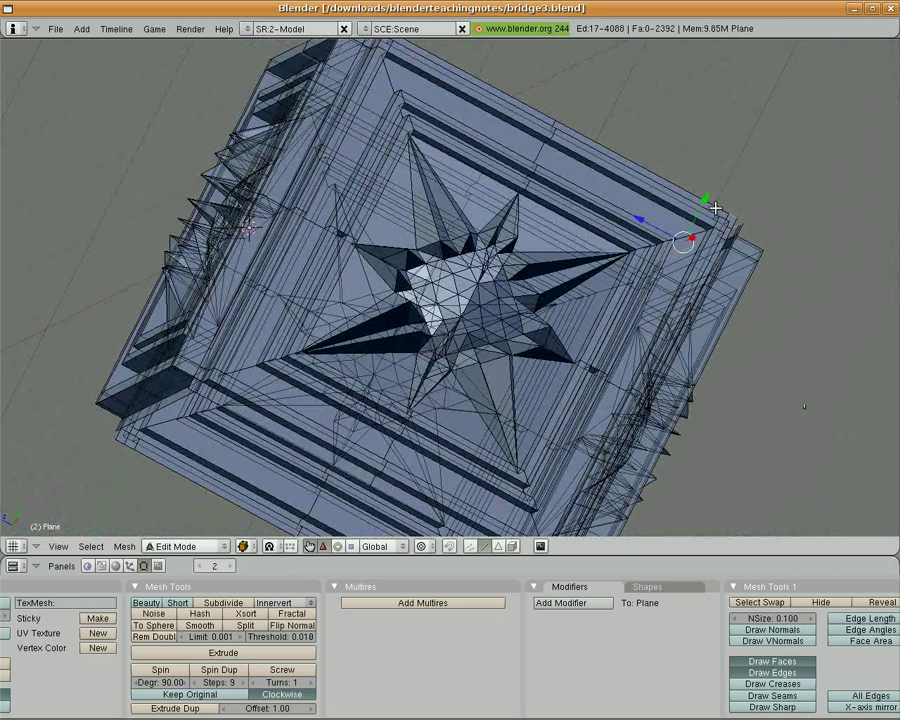
shift+right_click(722, 211)
shift+right_click(718, 213)
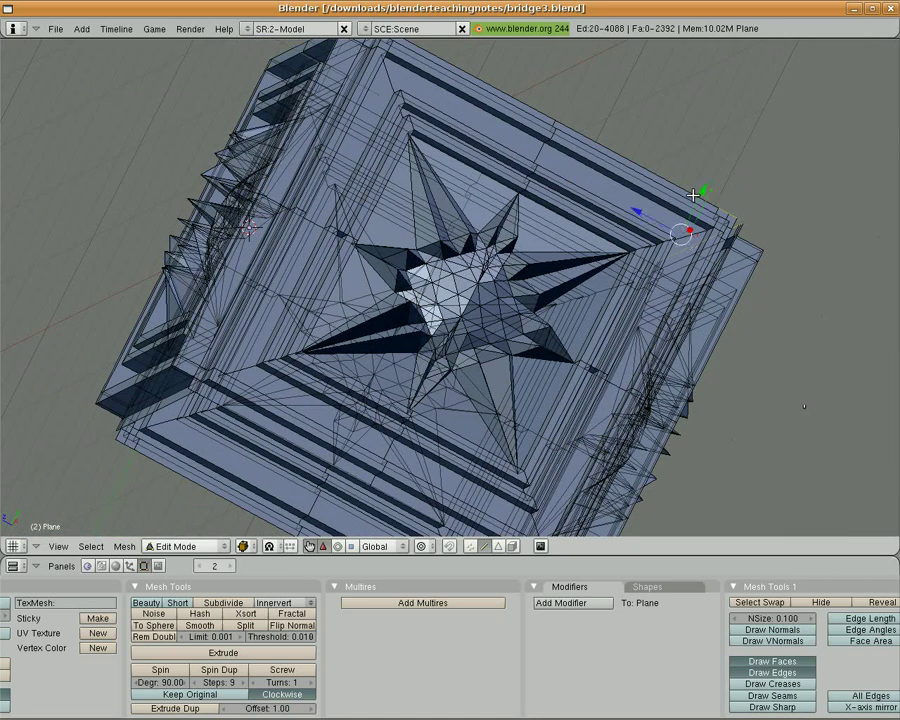
Select the long outer rim edges of the adjoining side panel and the short edges at its far corner
shift+right_click(521, 101)
middle_drag(472, 101, 428, 84)
shift+right_click(443, 78)
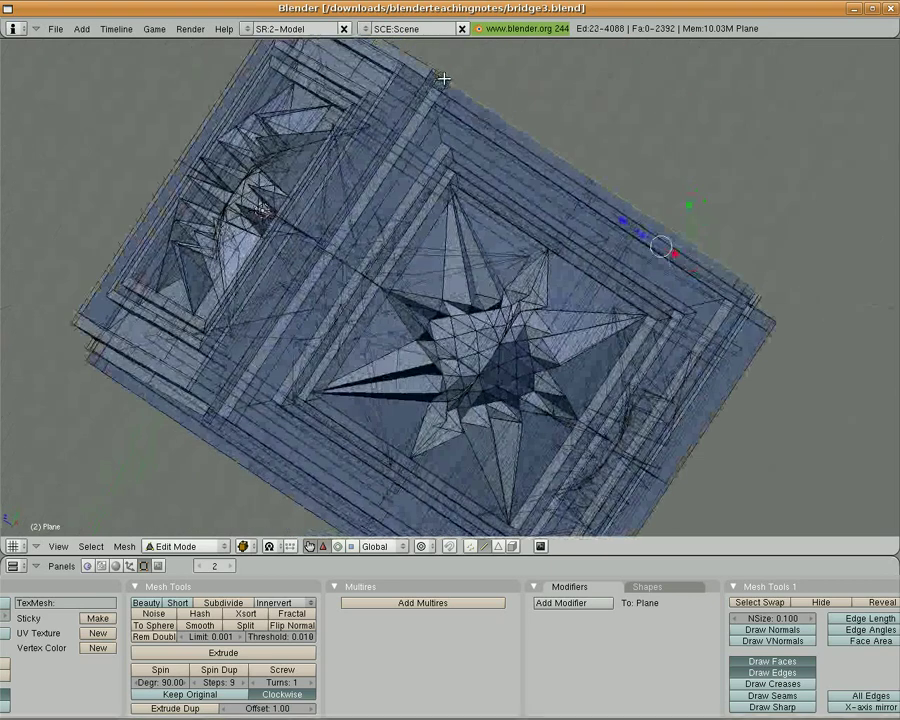
middle_drag(362, 126, 340, 126)
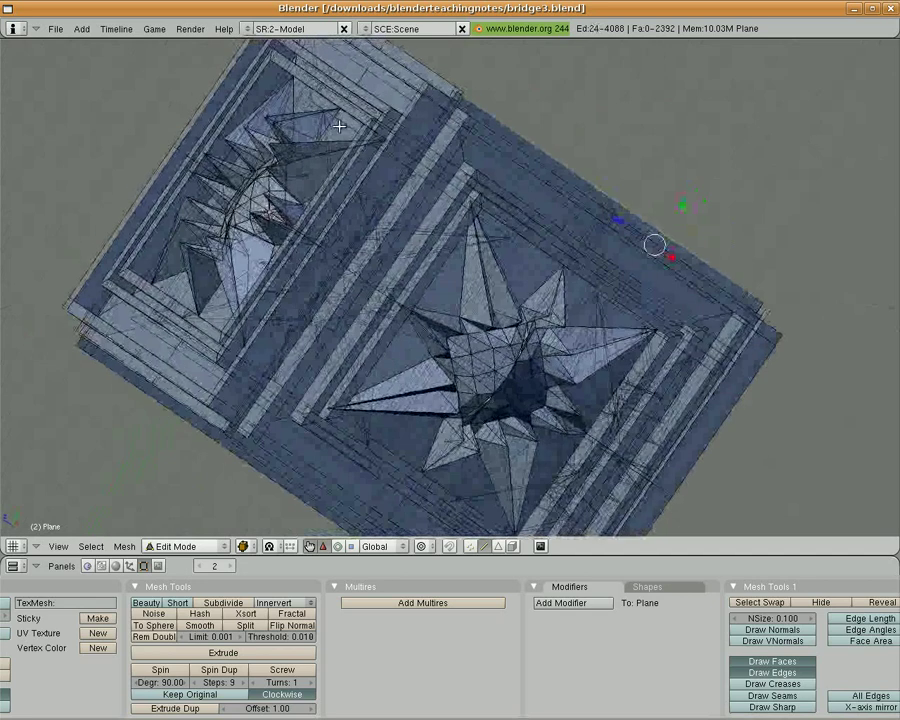
shift+right_click(459, 95)
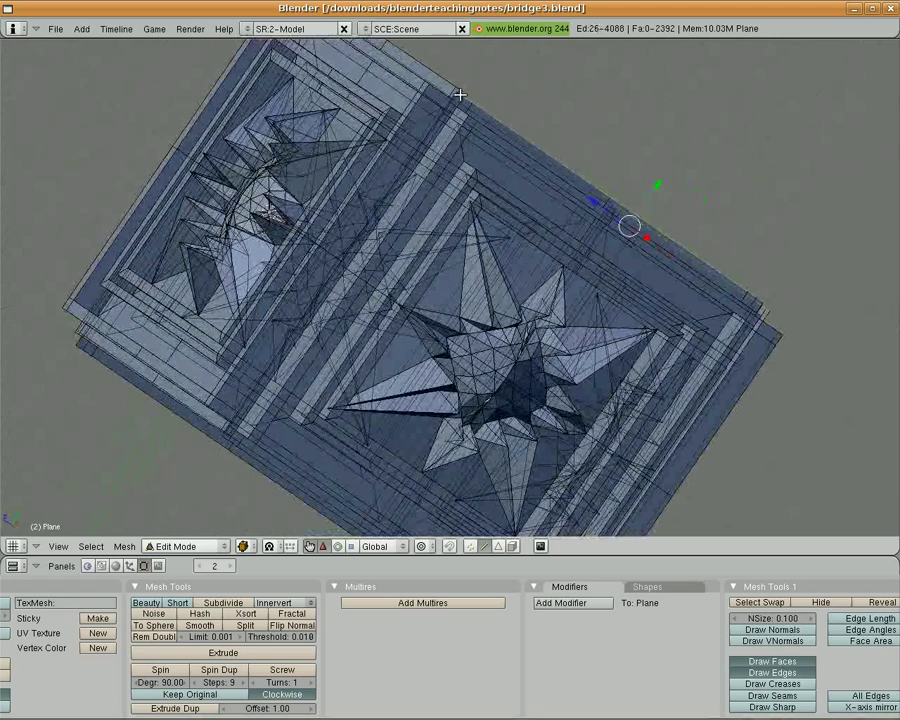
shift+right_click(458, 93)
shift+right_click(458, 93)
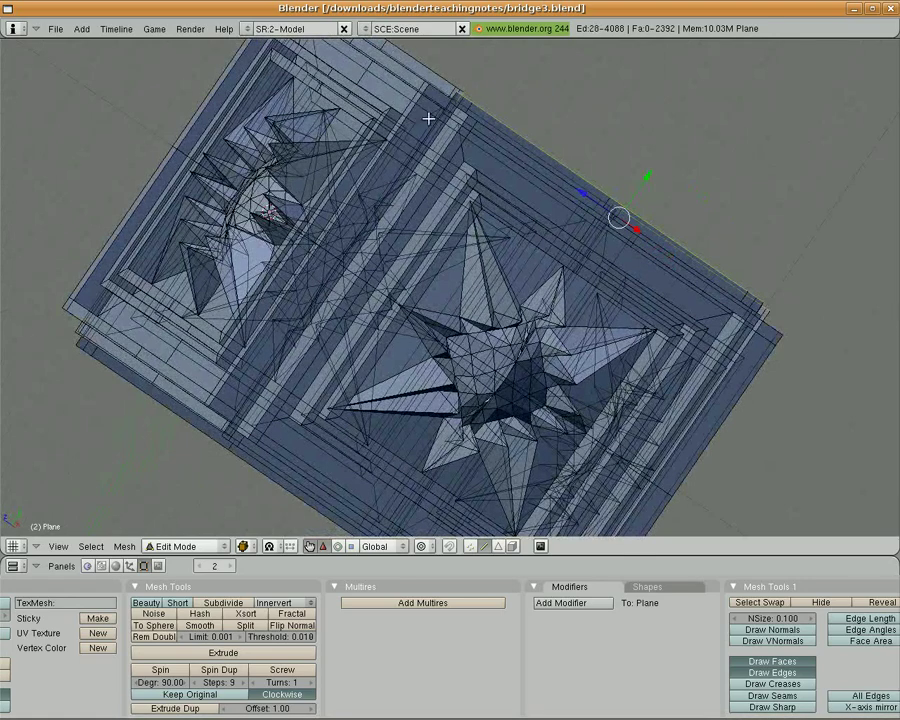
Continue the edge selection past the corner and along both halves of the following side panel's upper rim
middle_drag(428, 118, 420, 198)
scroll(520, 311, up, 2)
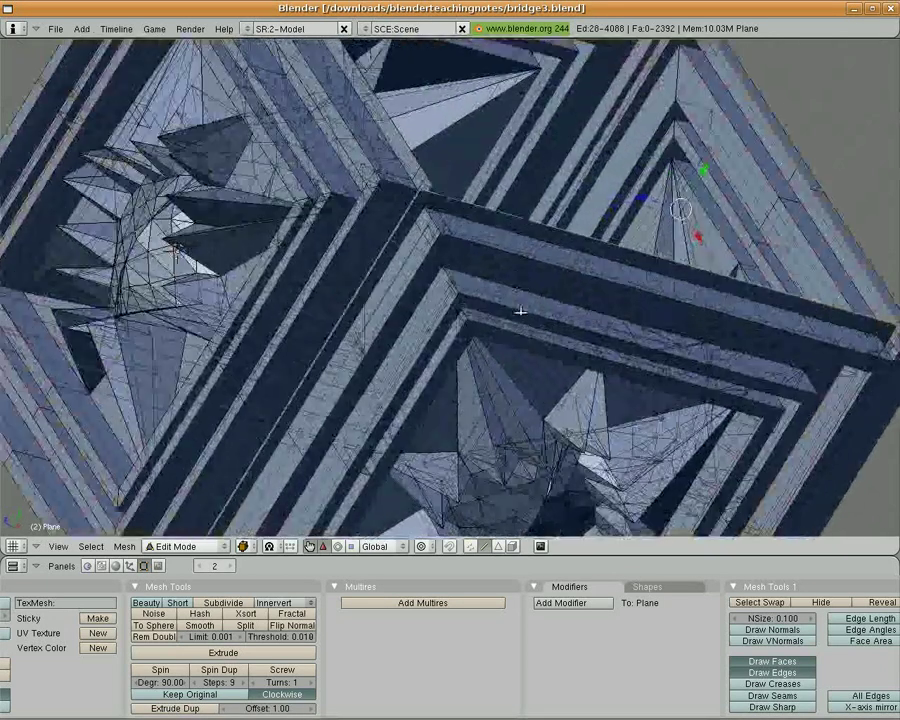
middle_drag(262, 240, 658, 246)
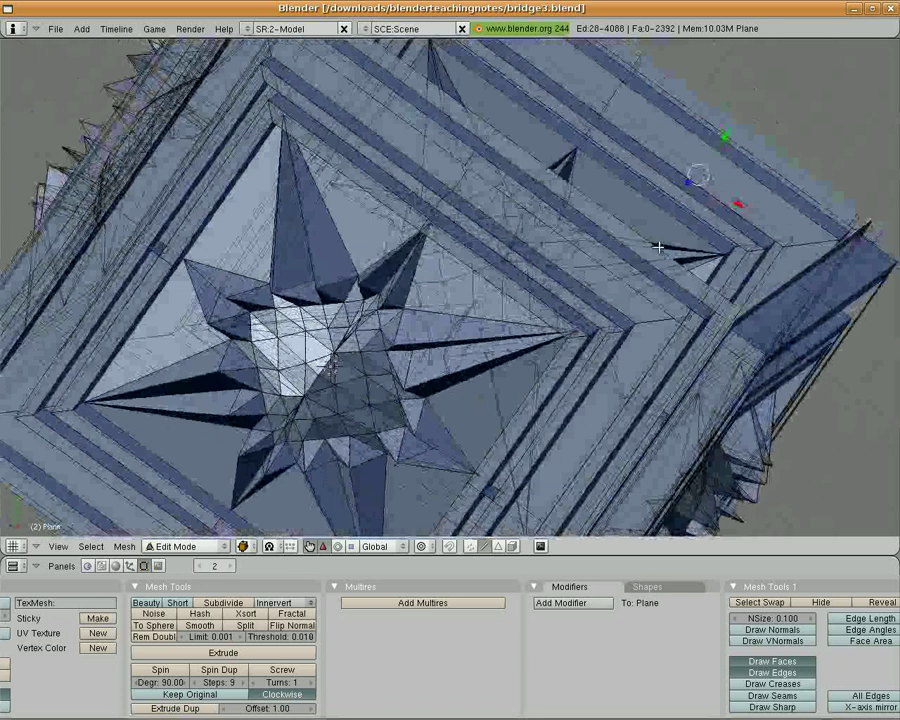
drag(725, 286, 737, 323)
right_click(737, 323)
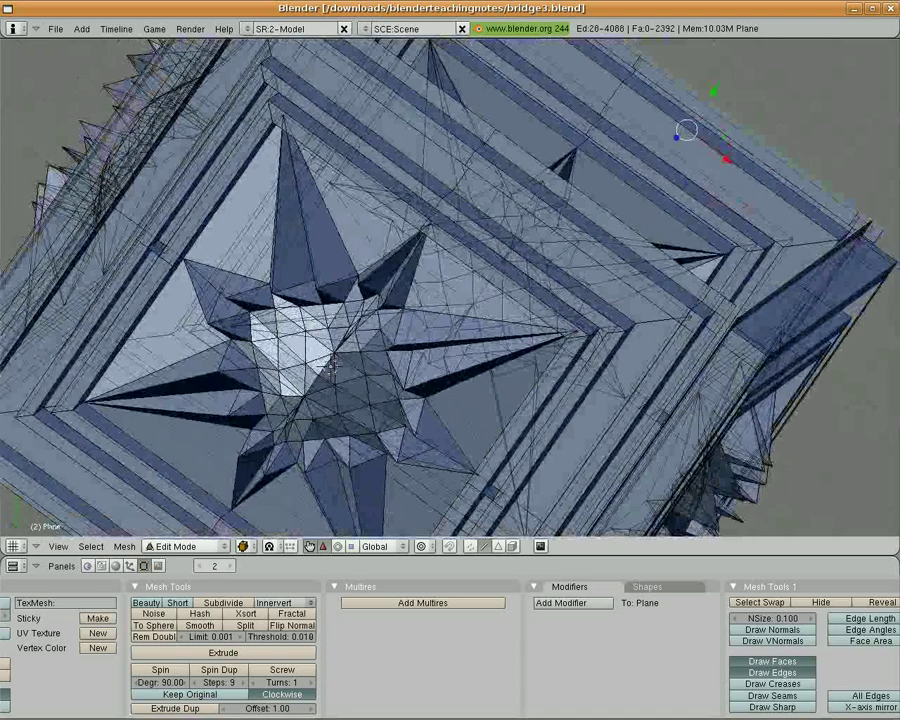
middle_drag(333, 367, 552, 160)
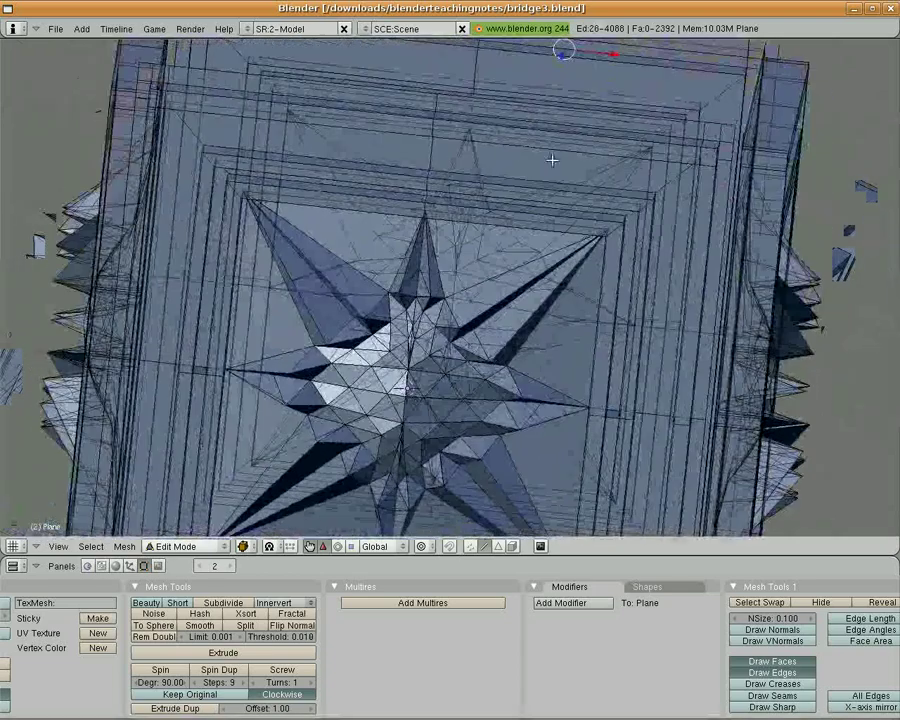
shift+right_click(727, 124)
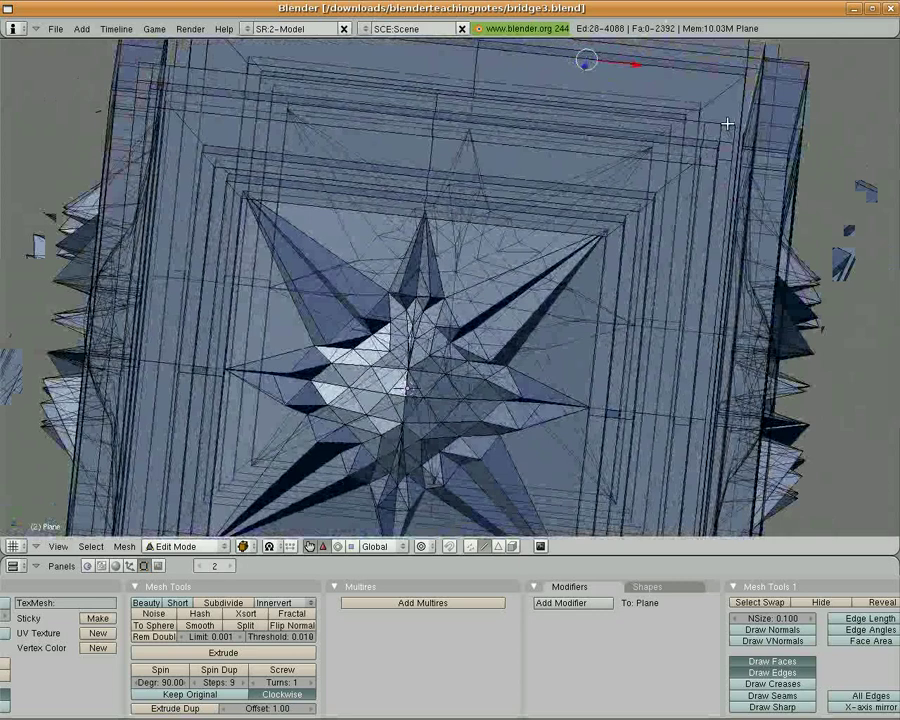
shift+right_click(698, 121)
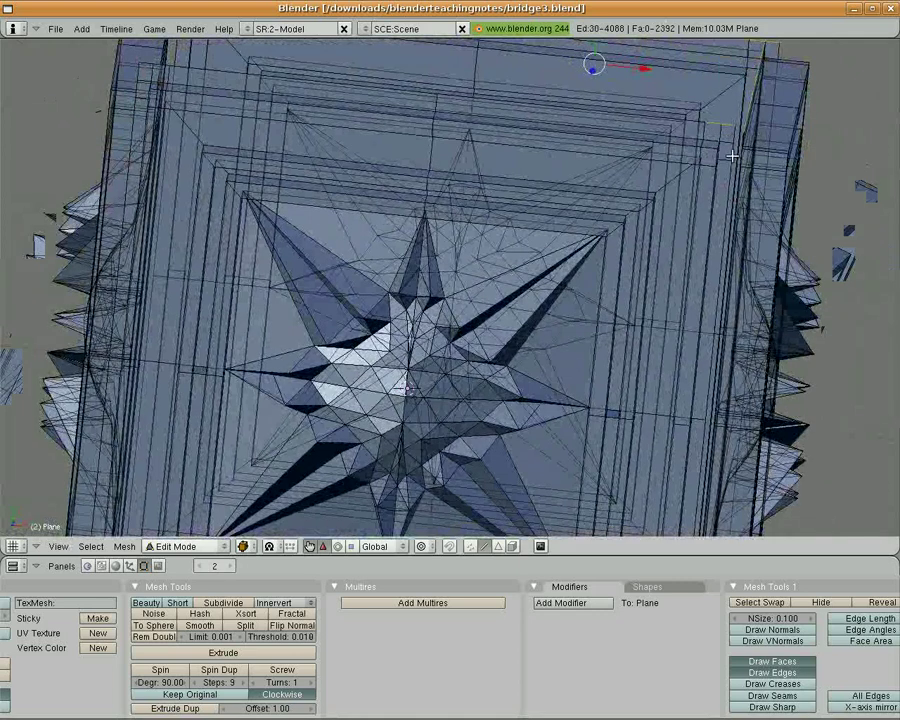
shift+right_click(691, 121)
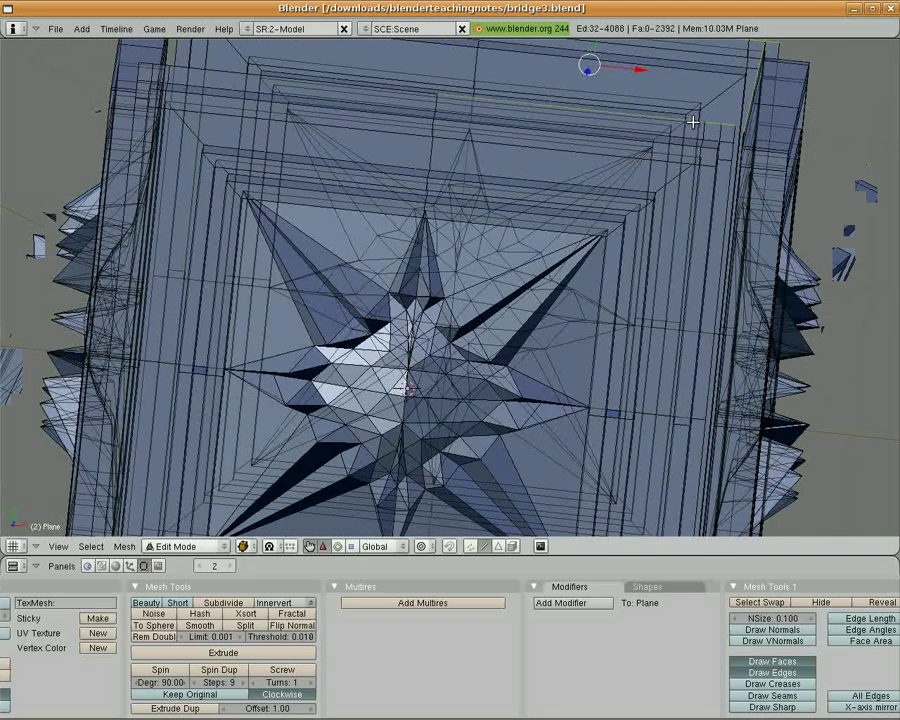
shift+right_click(395, 91)
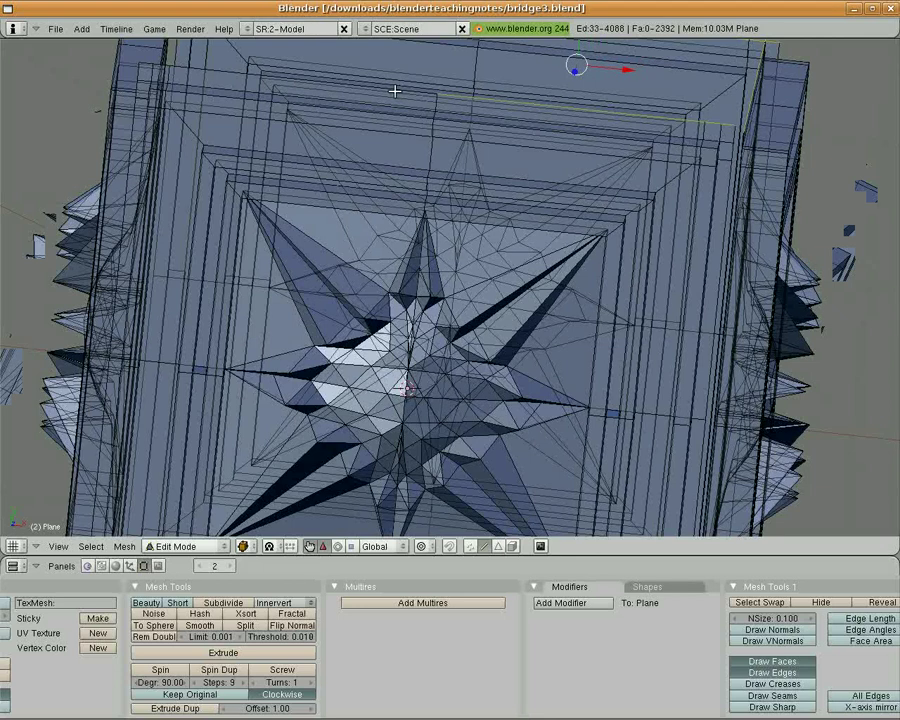
shift+right_click(395, 91)
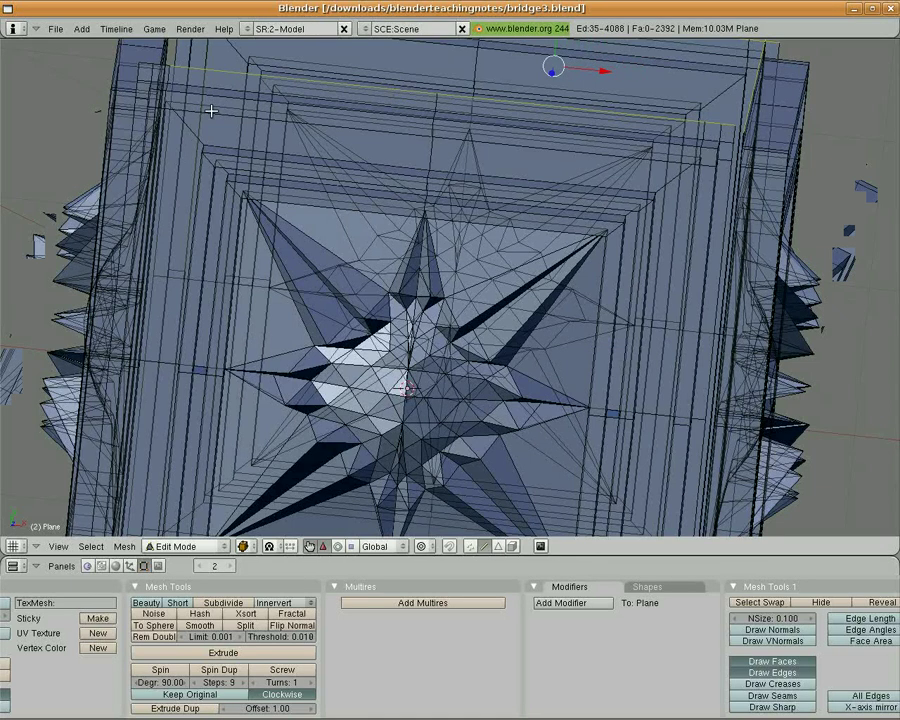
Add the short edges at the far end of that panel's rim, where it meets the last side panel
middle_drag(211, 111, 239, 94)
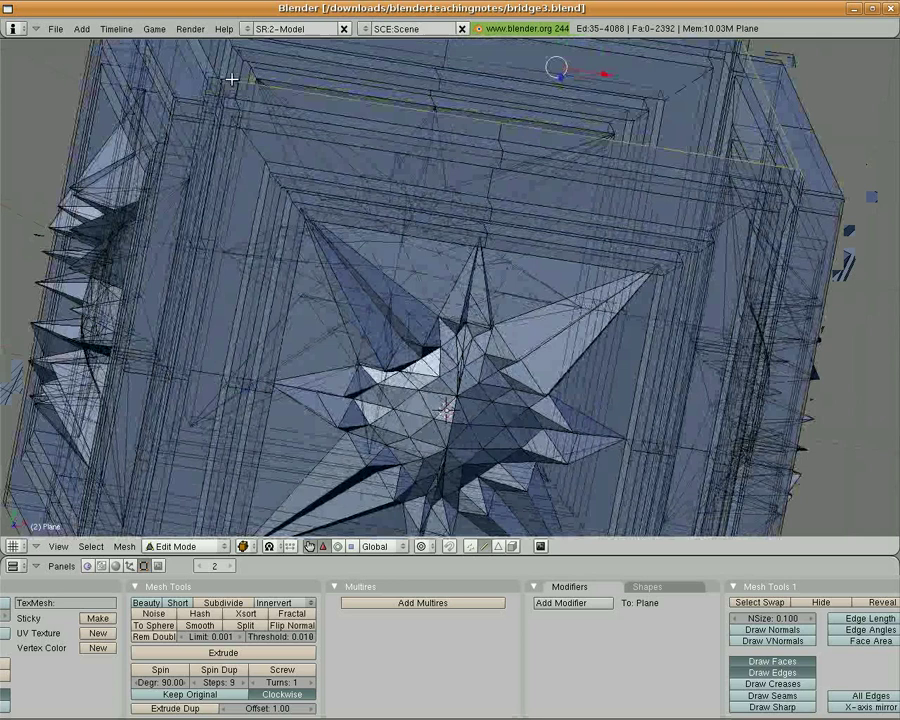
shift+right_click(230, 79)
shift+right_click(219, 81)
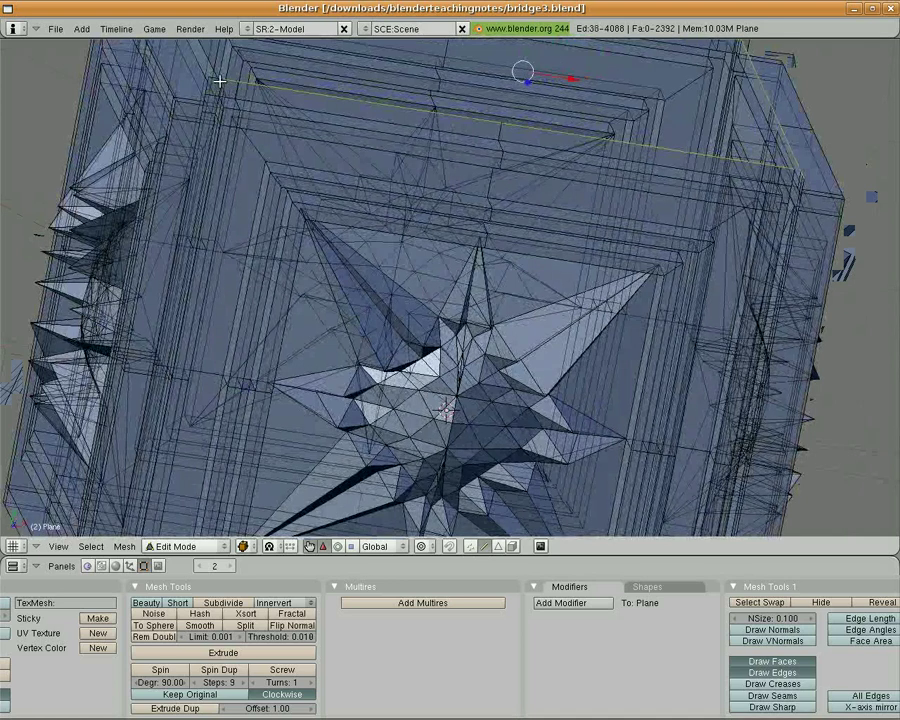
shift+right_click(146, 100)
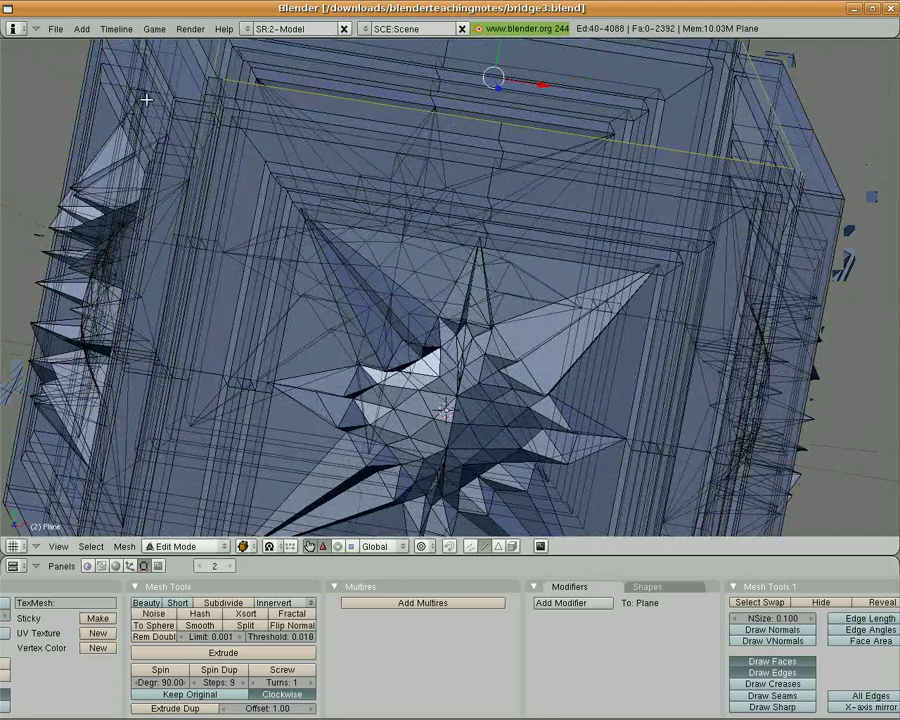
shift+right_click(216, 78)
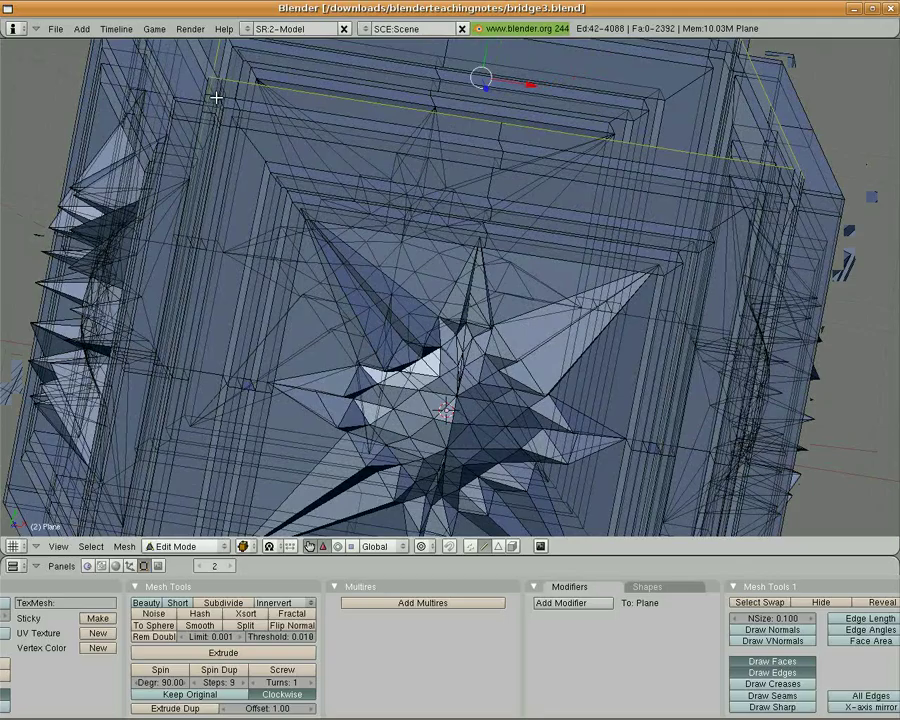
middle_drag(217, 95, 151, 237)
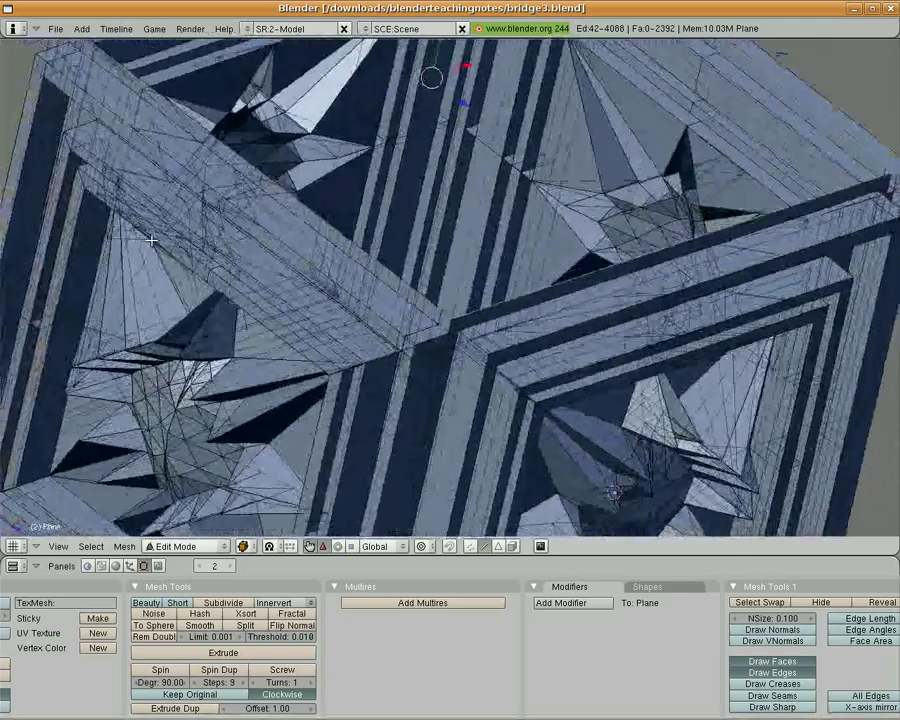
Add the long and short edges along the last side panel's upper rim to the rim selection
middle_drag(205, 275, 265, 221)
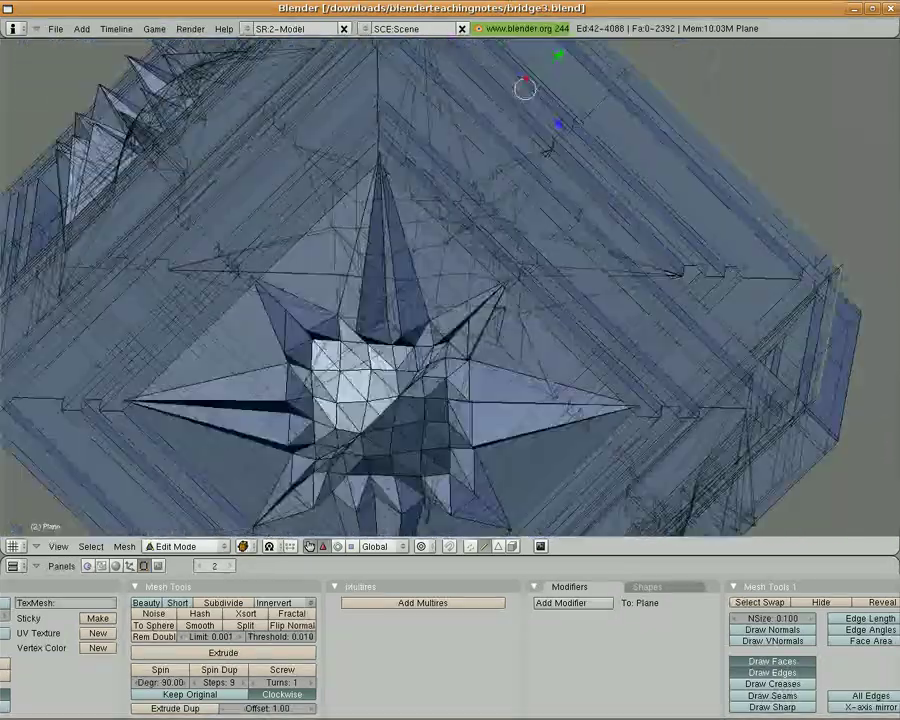
shift+right_click(722, 322)
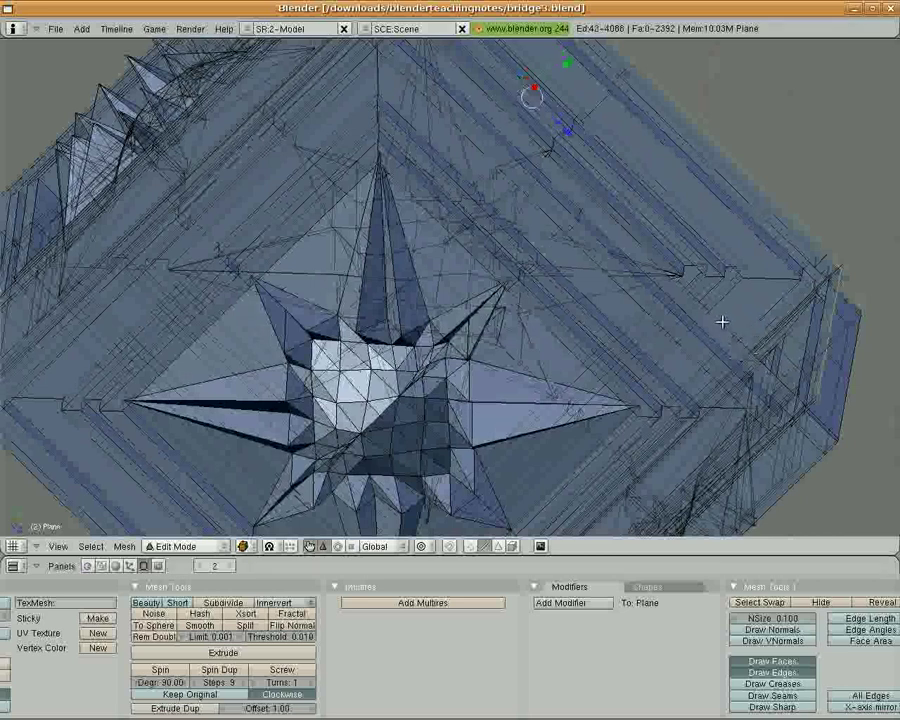
shift+right_click(722, 322)
shift+right_click(565, 173)
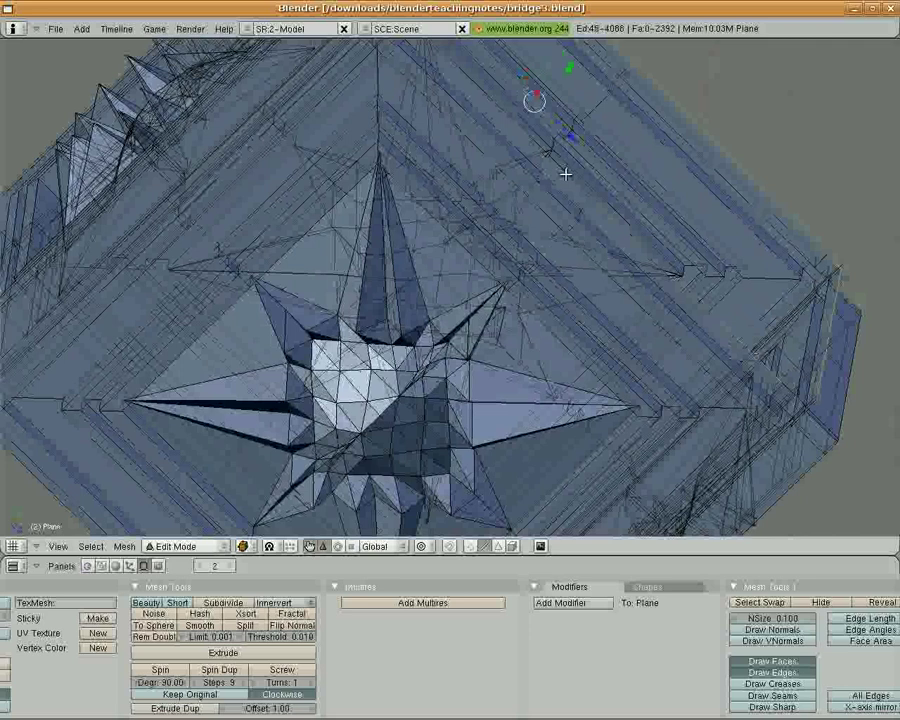
shift+right_click(553, 178)
middle_drag(408, 177, 448, 228)
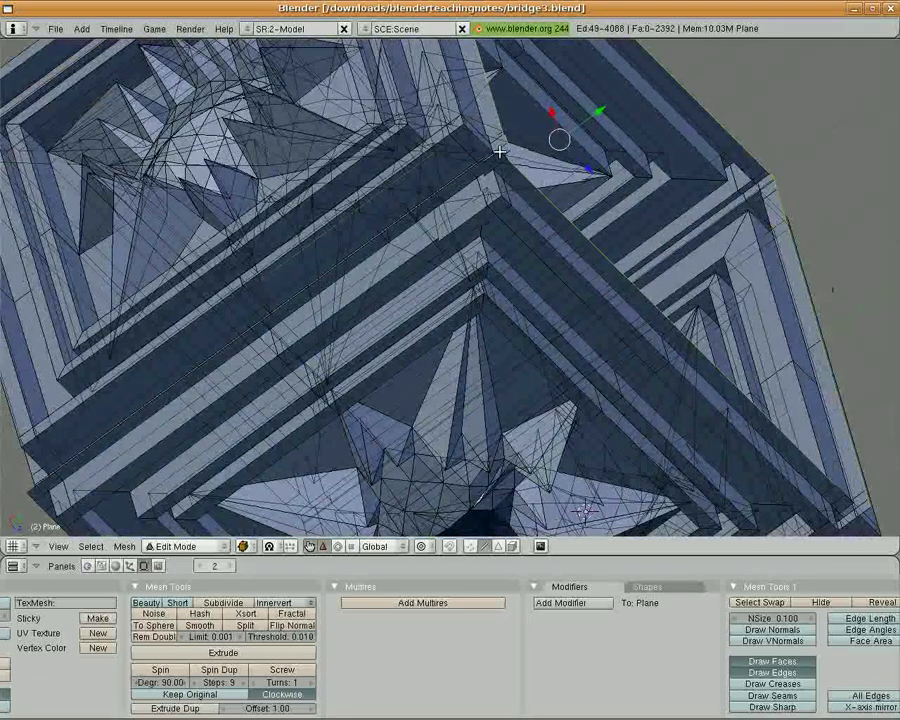
middle_drag(408, 200, 345, 295)
middle_drag(695, 437, 741, 406)
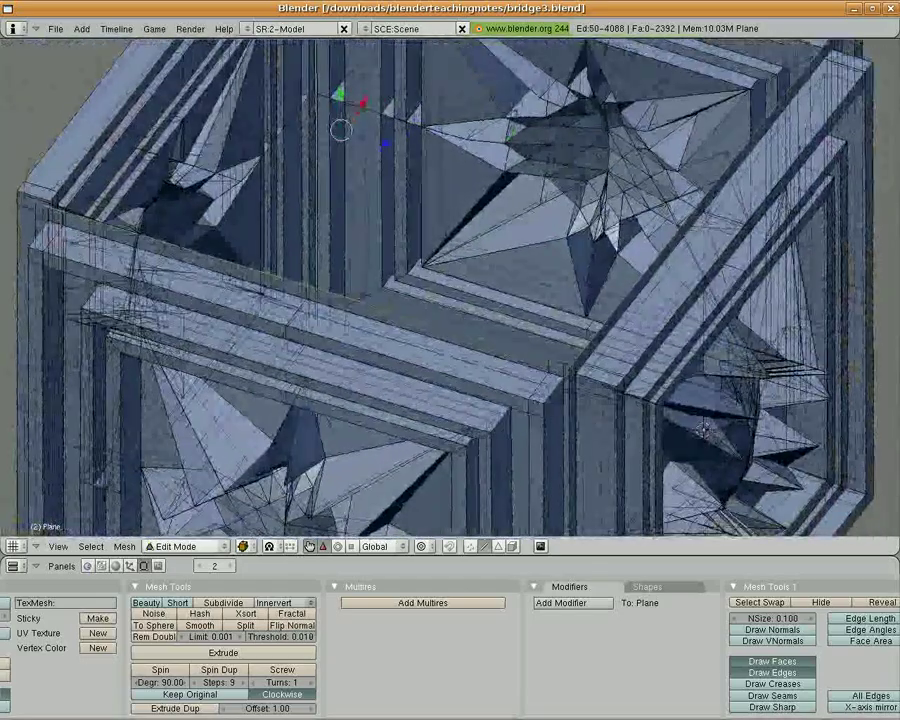
middle_drag(562, 230, 370, 338)
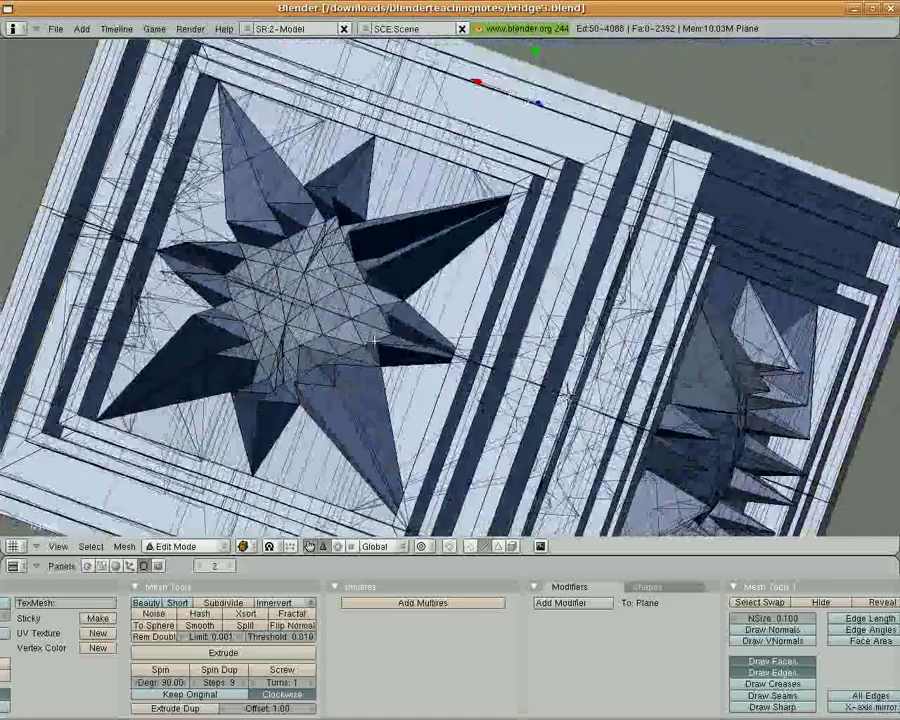
scroll(379, 266, up, 2)
scroll(382, 264, down, 4)
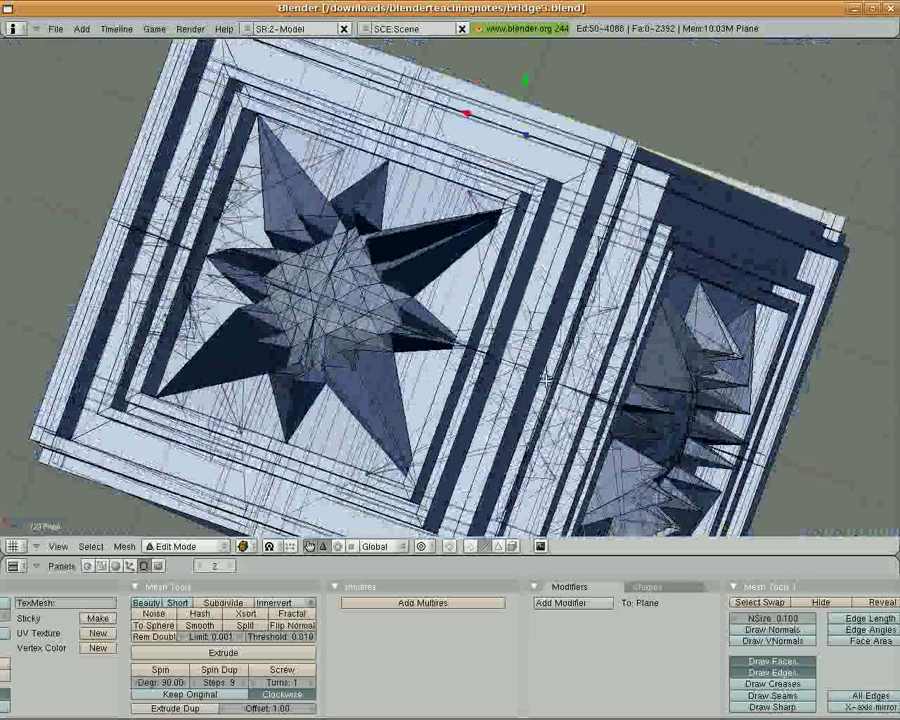
middle_drag(542, 380, 569, 246)
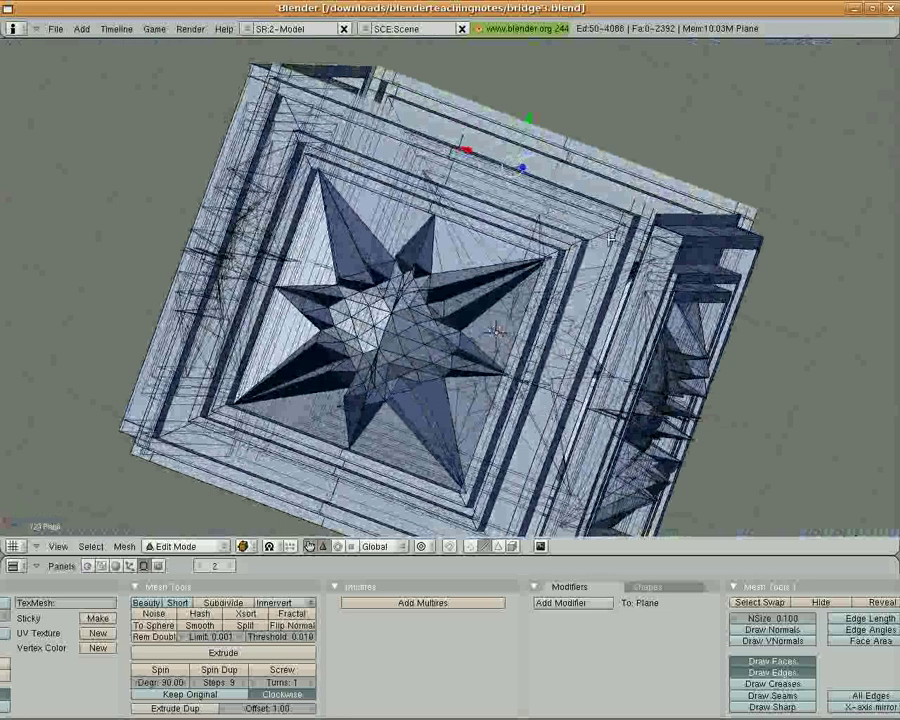
key(g)
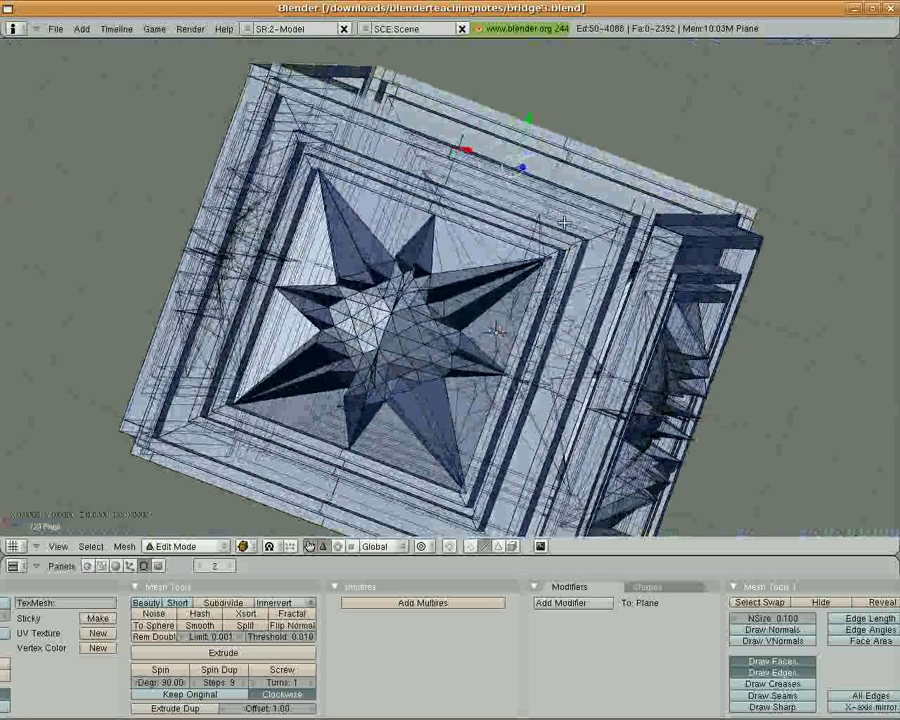
click(558, 375)
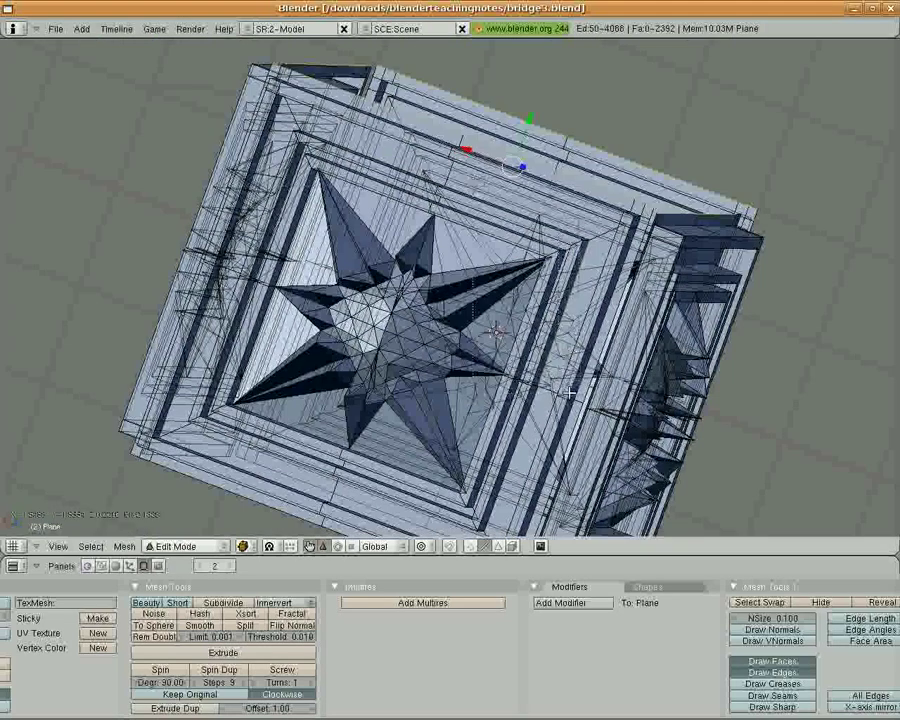
key(g)
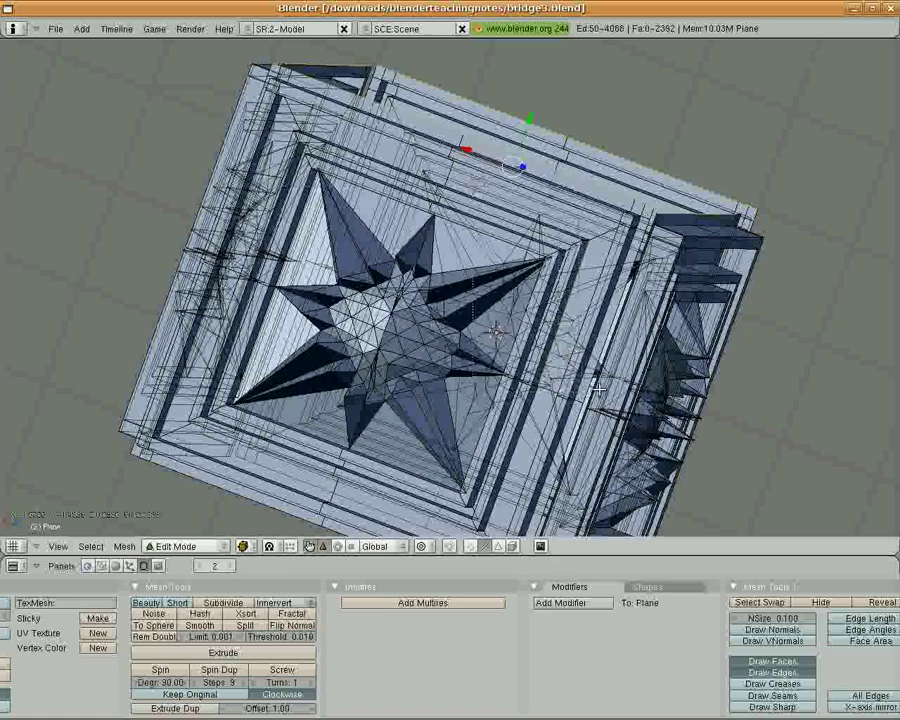
click(598, 388)
Correct the rim selection by dropping stray edges and adding the missing edges near the upper corner
shift+right_click(598, 388)
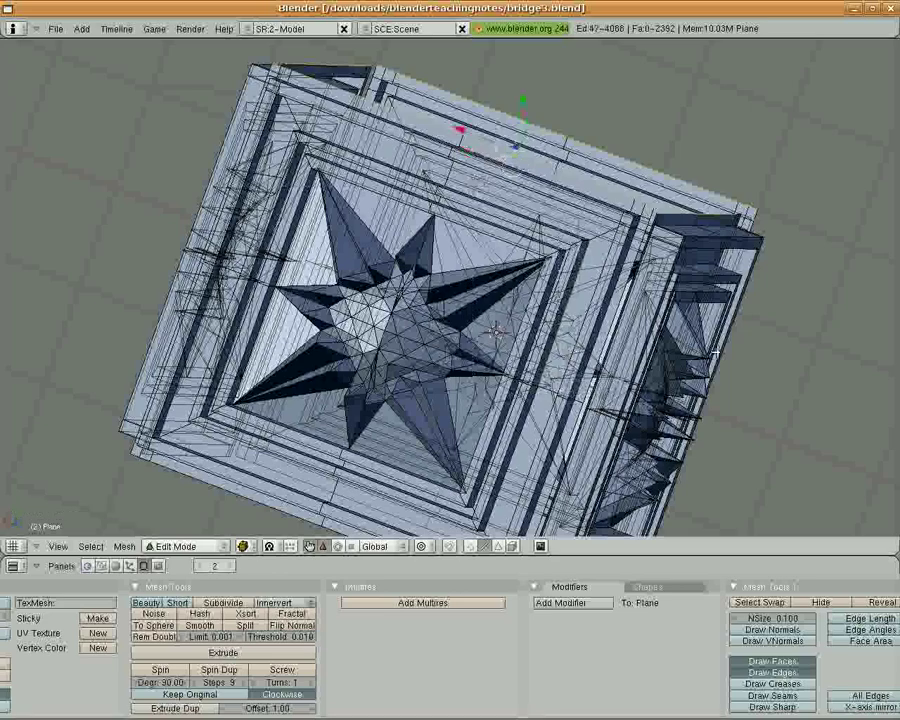
middle_drag(495, 330, 488, 348)
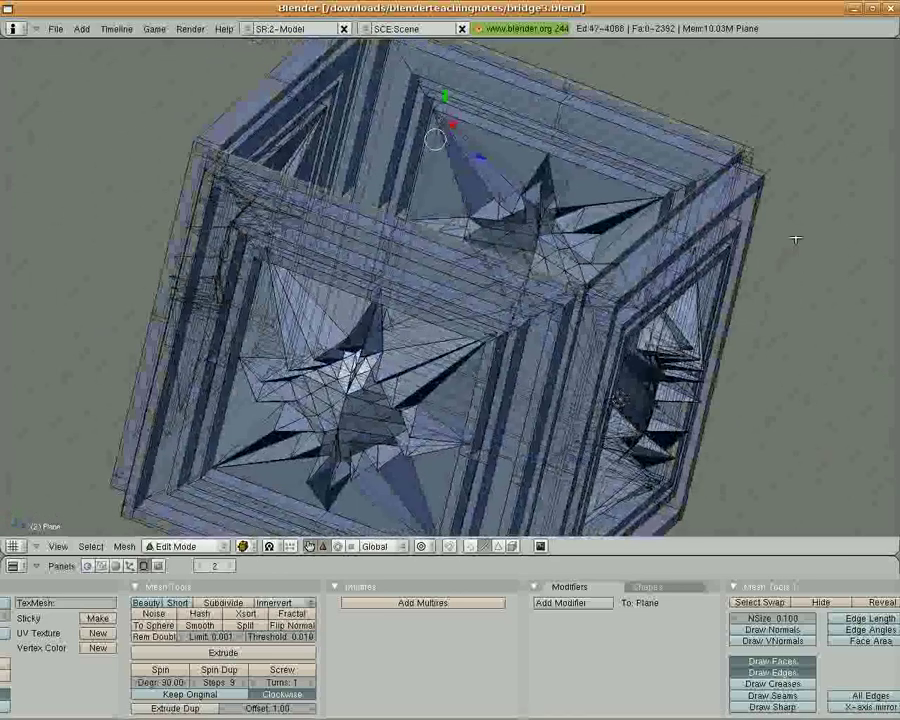
middle_drag(796, 240, 701, 165)
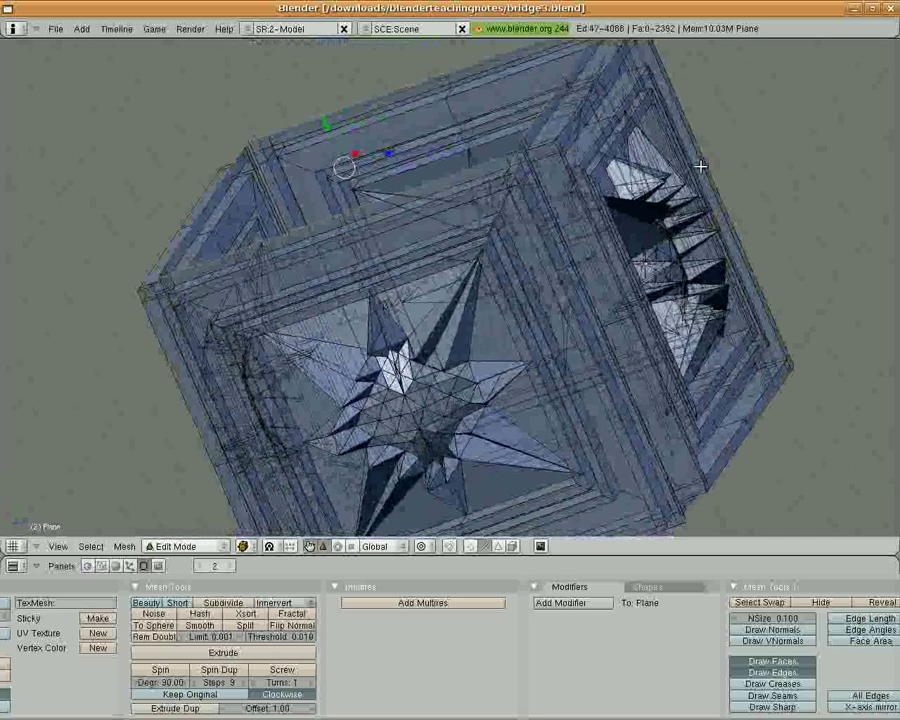
shift+right_click(512, 154)
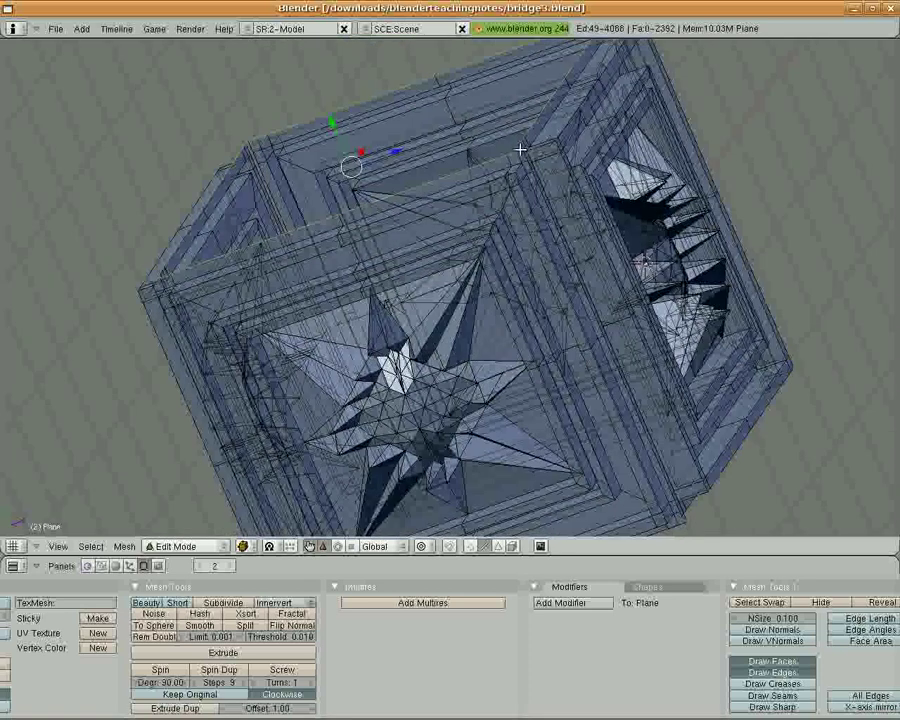
alt+shift+right_click(520, 150)
Extrude the selected rim edges in place and scale the new edges inward over the opening to about 0.311
middle_drag(522, 151, 367, 176)
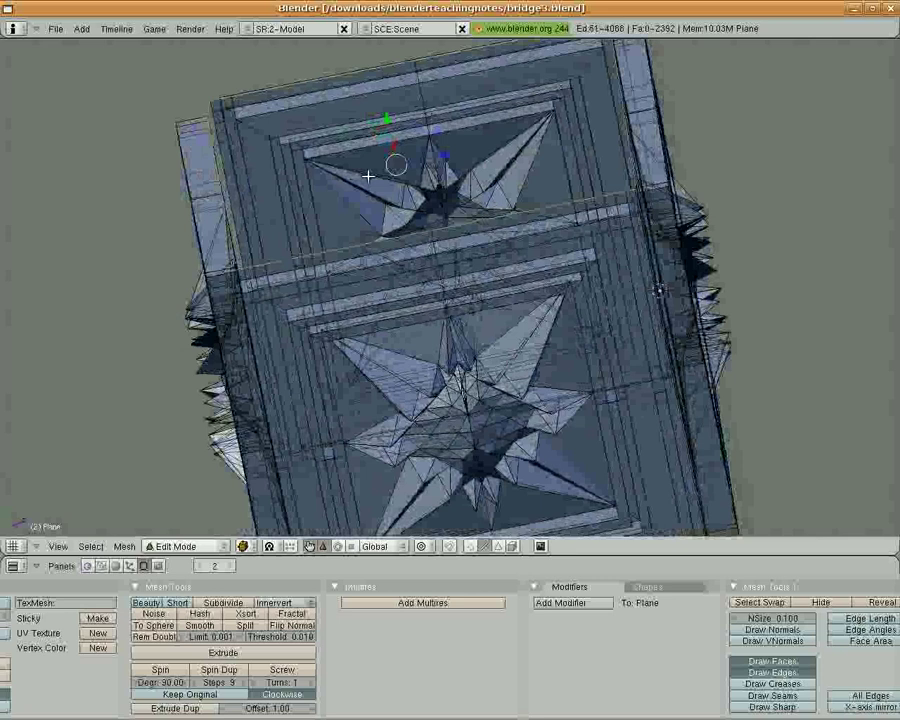
middle_drag(366, 176, 384, 253)
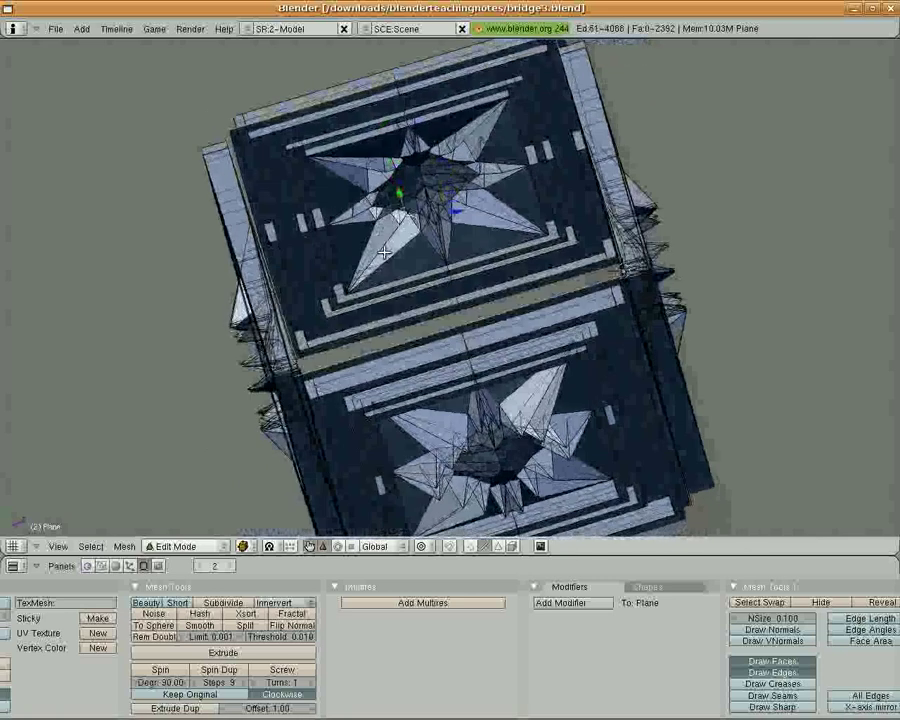
key(g)
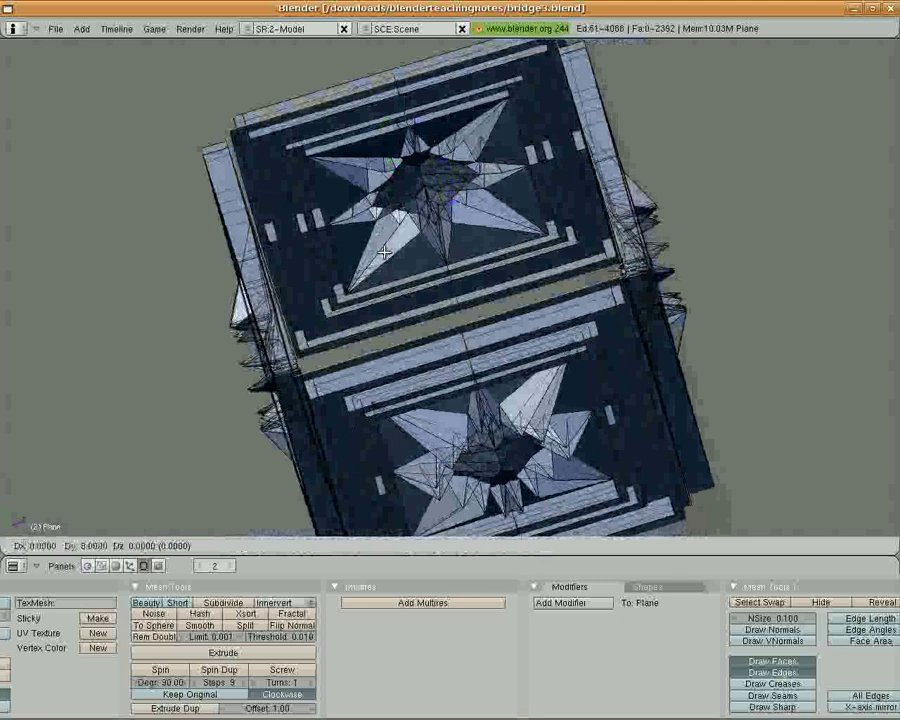
key(Escape)
key(s)
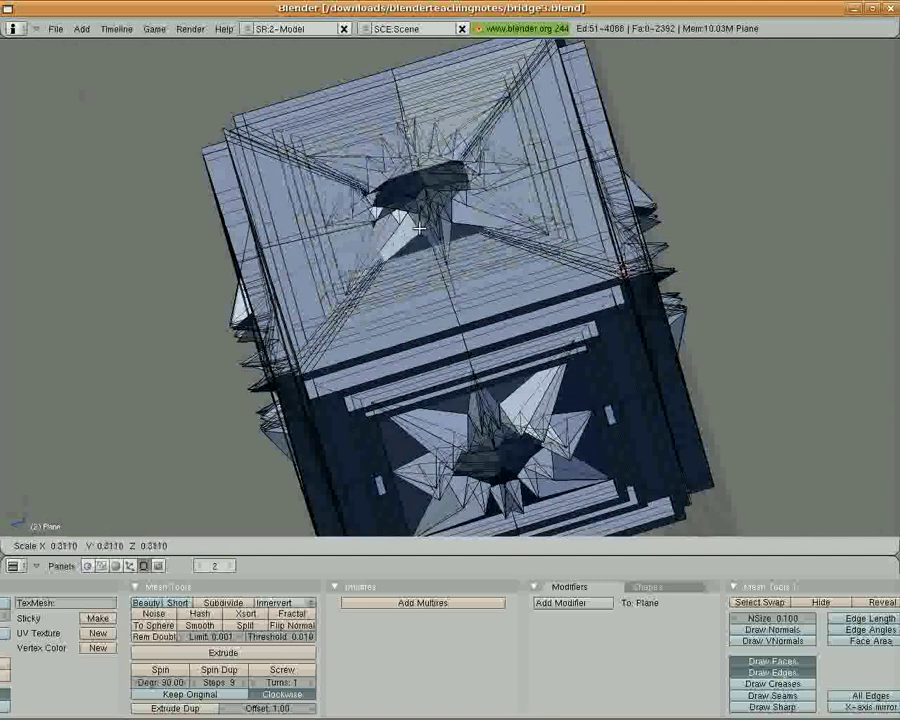
click(419, 229)
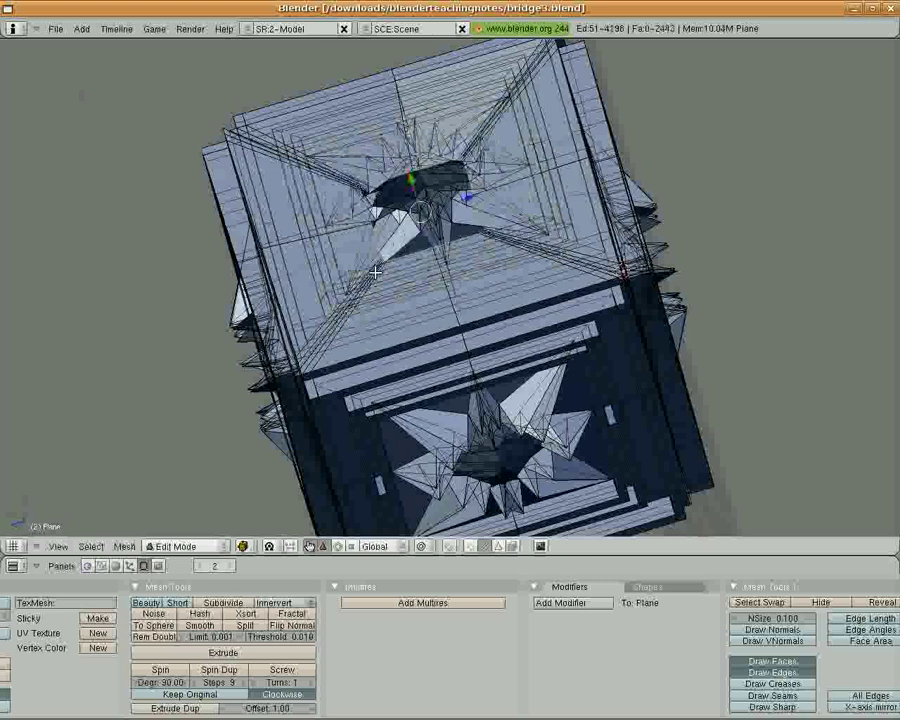
Merge the extruded edges into one central point to close the box's top, and return to Object Mode
key(w)
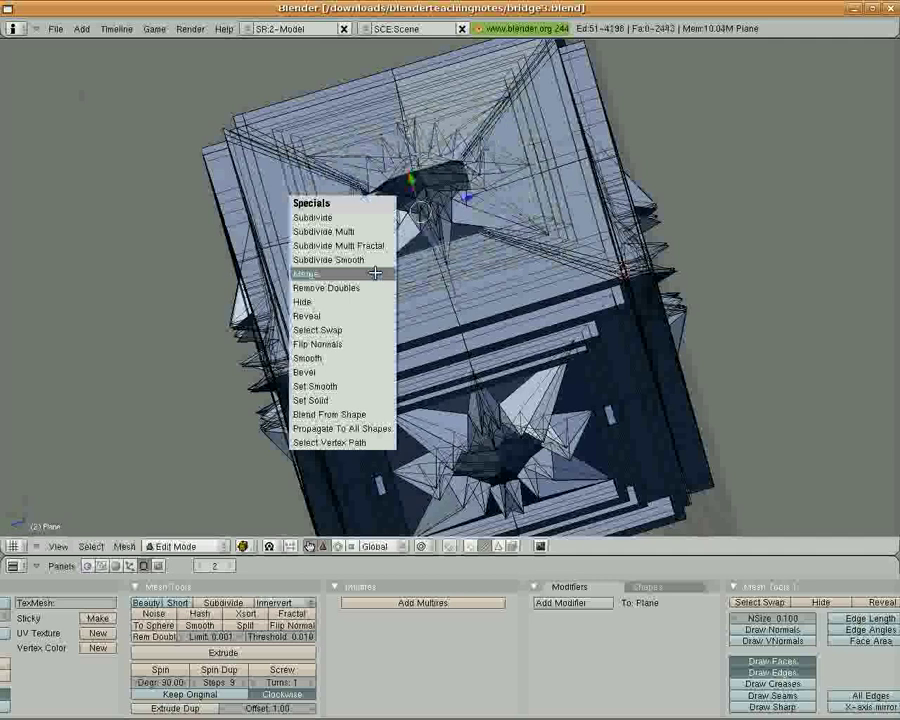
click(375, 273)
click(375, 273)
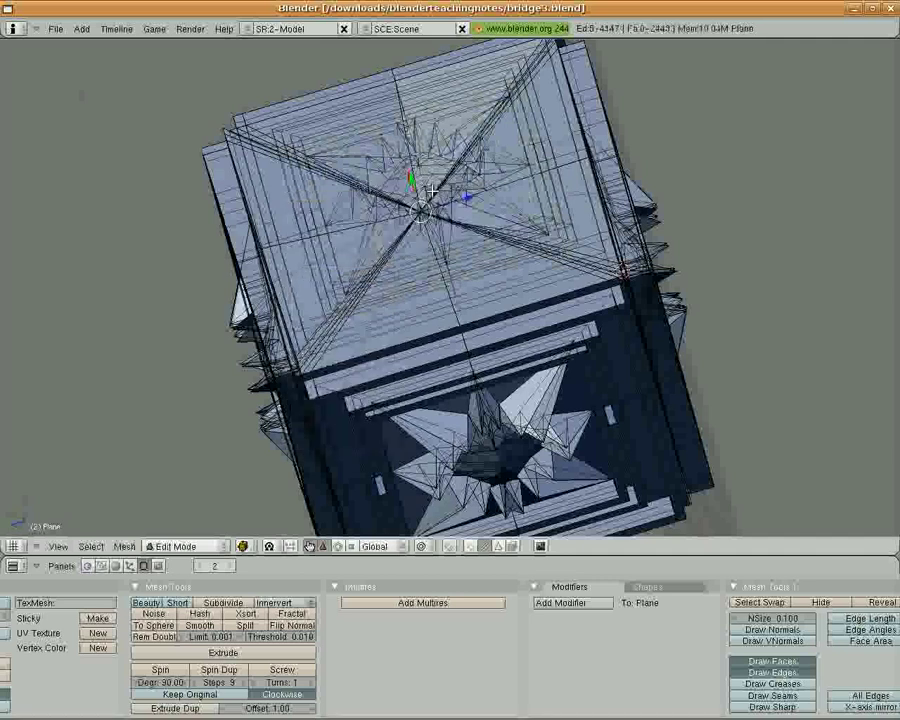
middle_drag(376, 184, 528, 264)
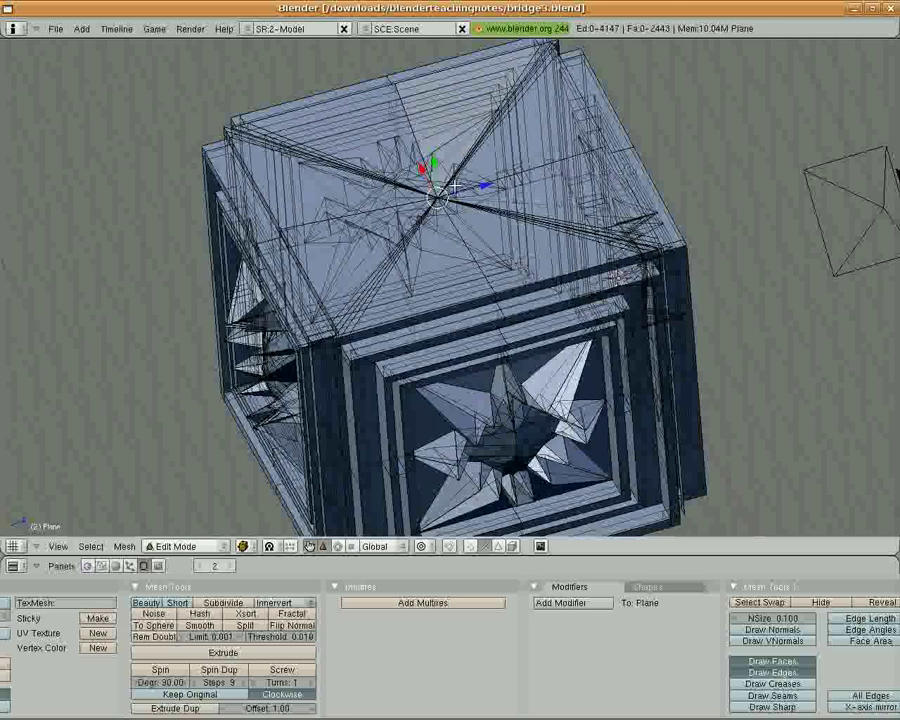
click(196, 549)
click(180, 532)
Examine the closed top face and the side panels of the box from several angles
middle_drag(330, 300, 210, 235)
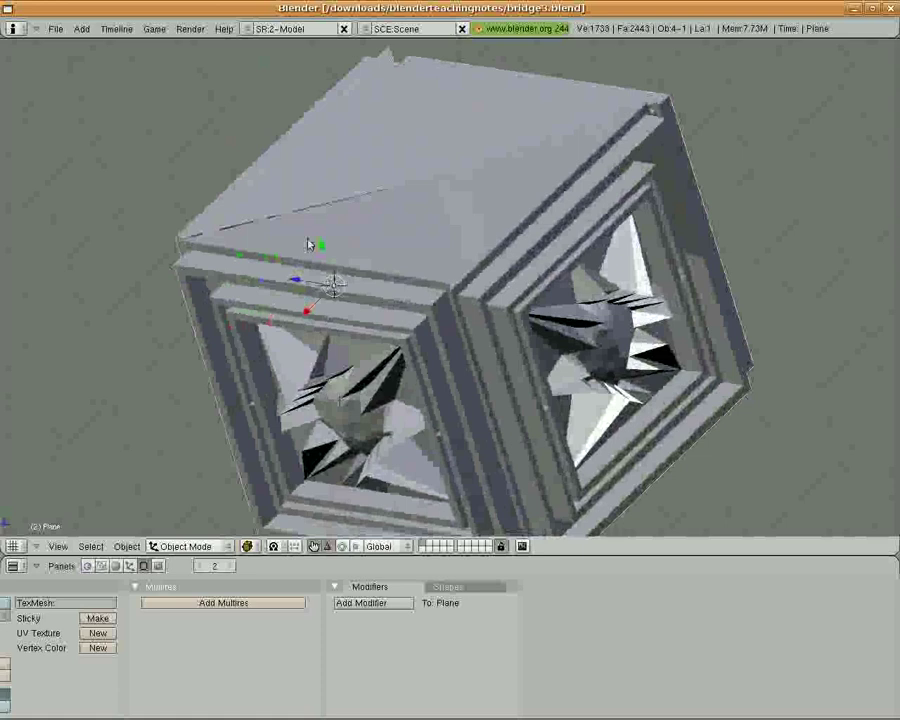
middle_drag(432, 187, 420, 160)
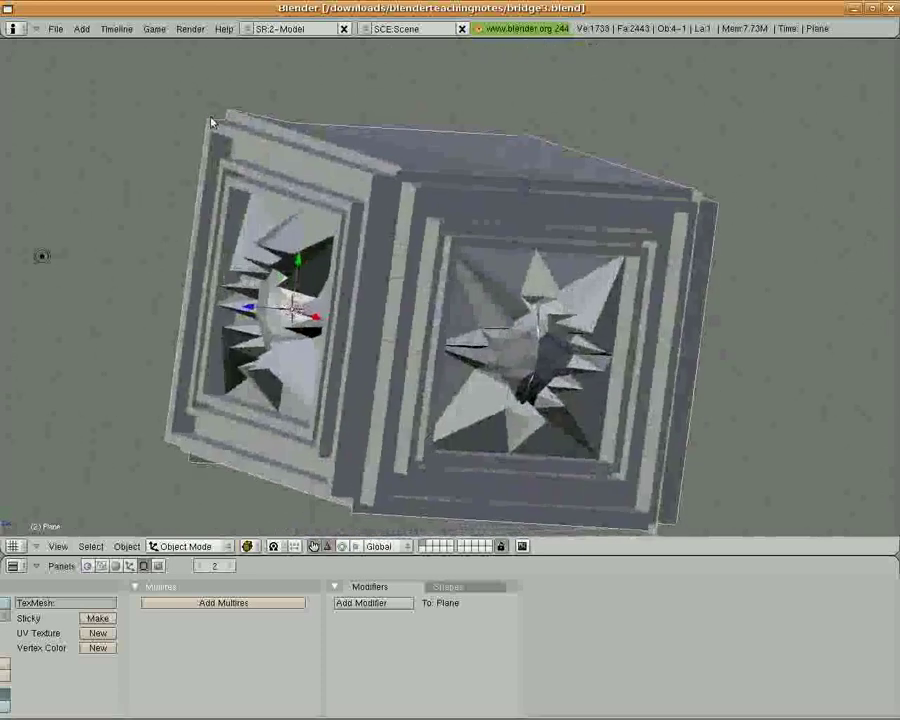
middle_drag(212, 122, 127, 188)
middle_drag(300, 190, 131, 200)
middle_drag(655, 362, 710, 140)
middle_drag(210, 295, 310, 215)
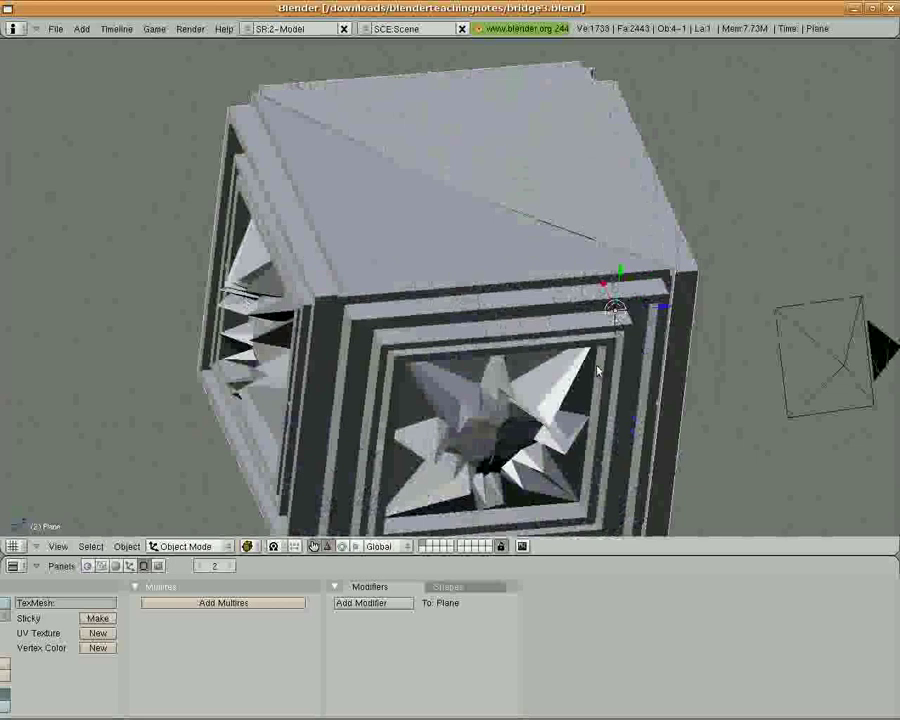
middle_drag(598, 370, 563, 372)
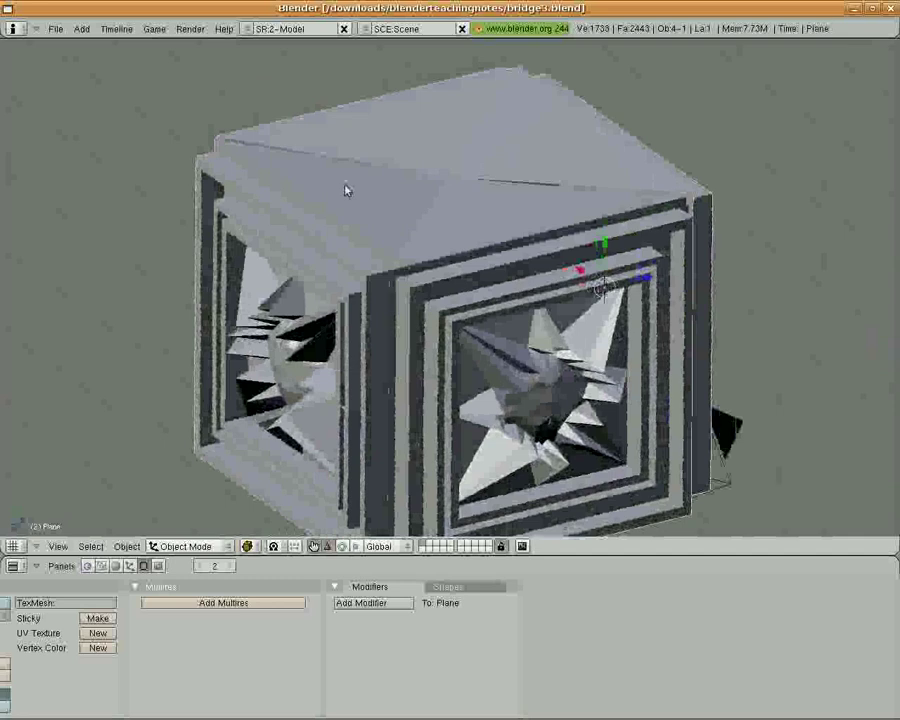
middle_drag(125, 165, 255, 195)
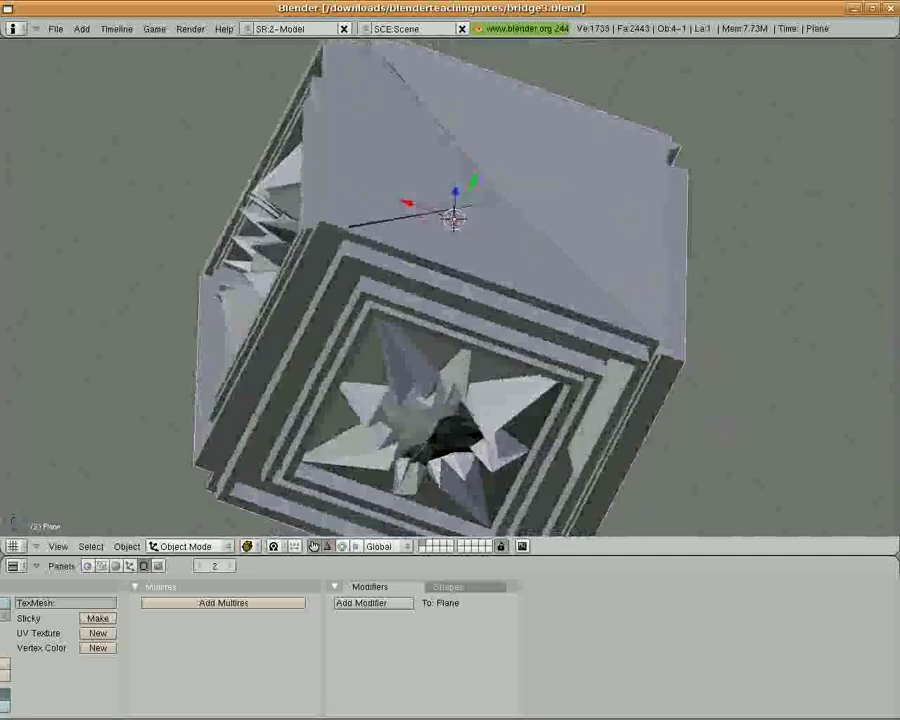
middle_drag(113, 122, 616, 379)
middle_drag(785, 237, 727, 128)
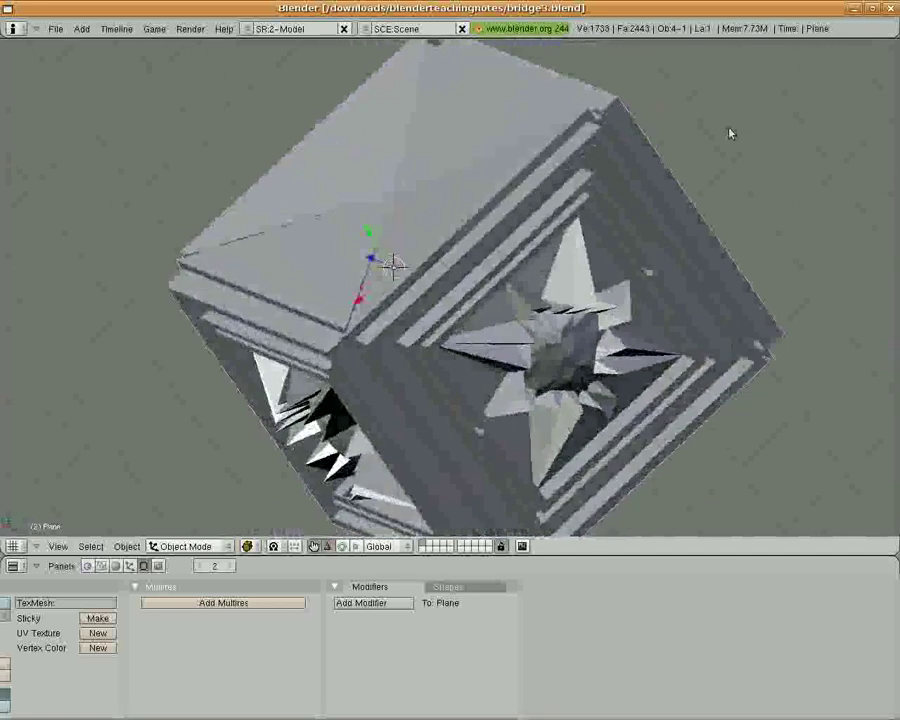